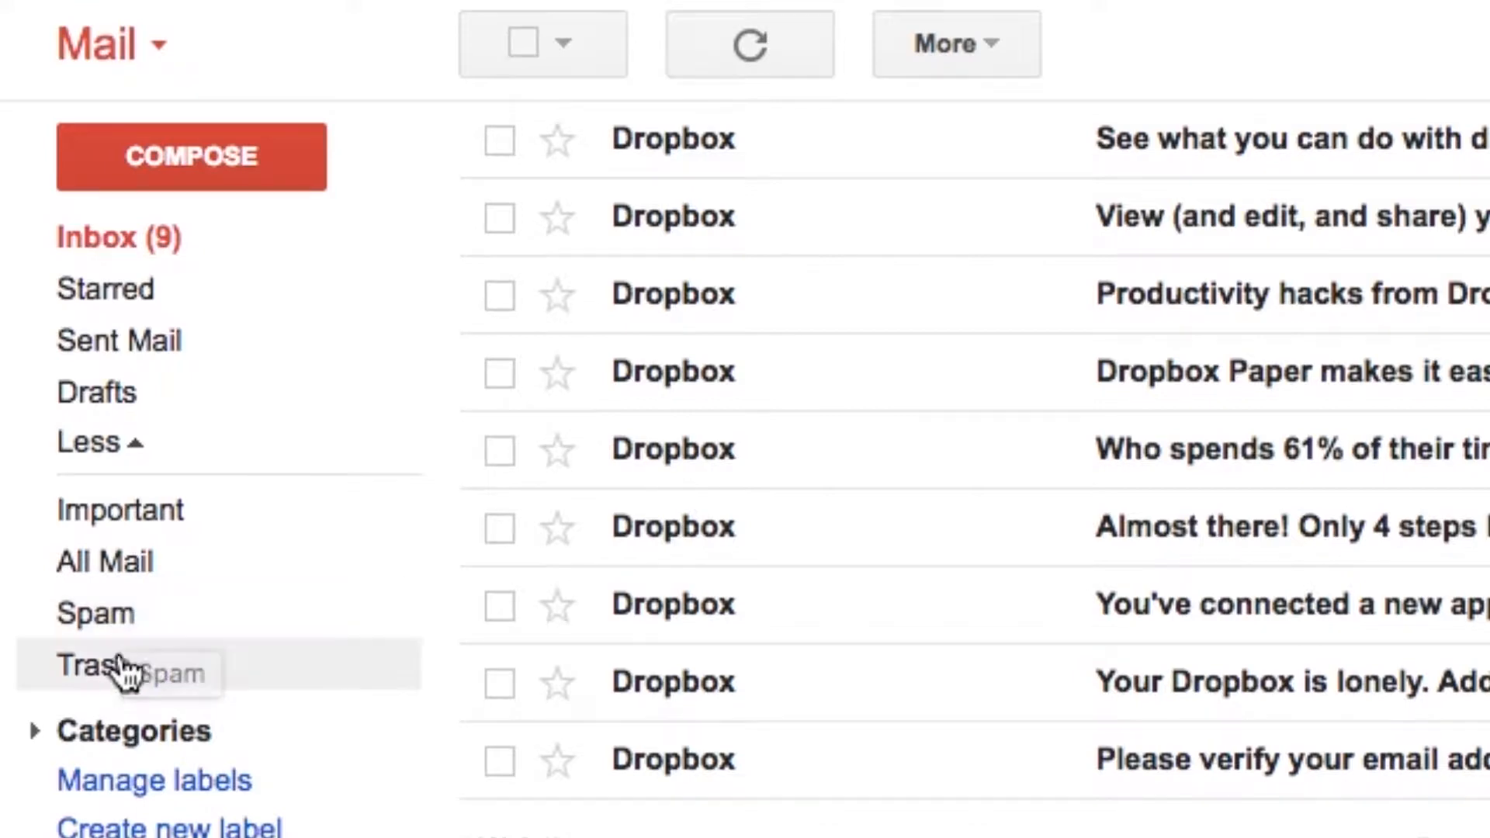
# Step: View the Trash folder and return to the inbox
pyautogui.click(92, 669)
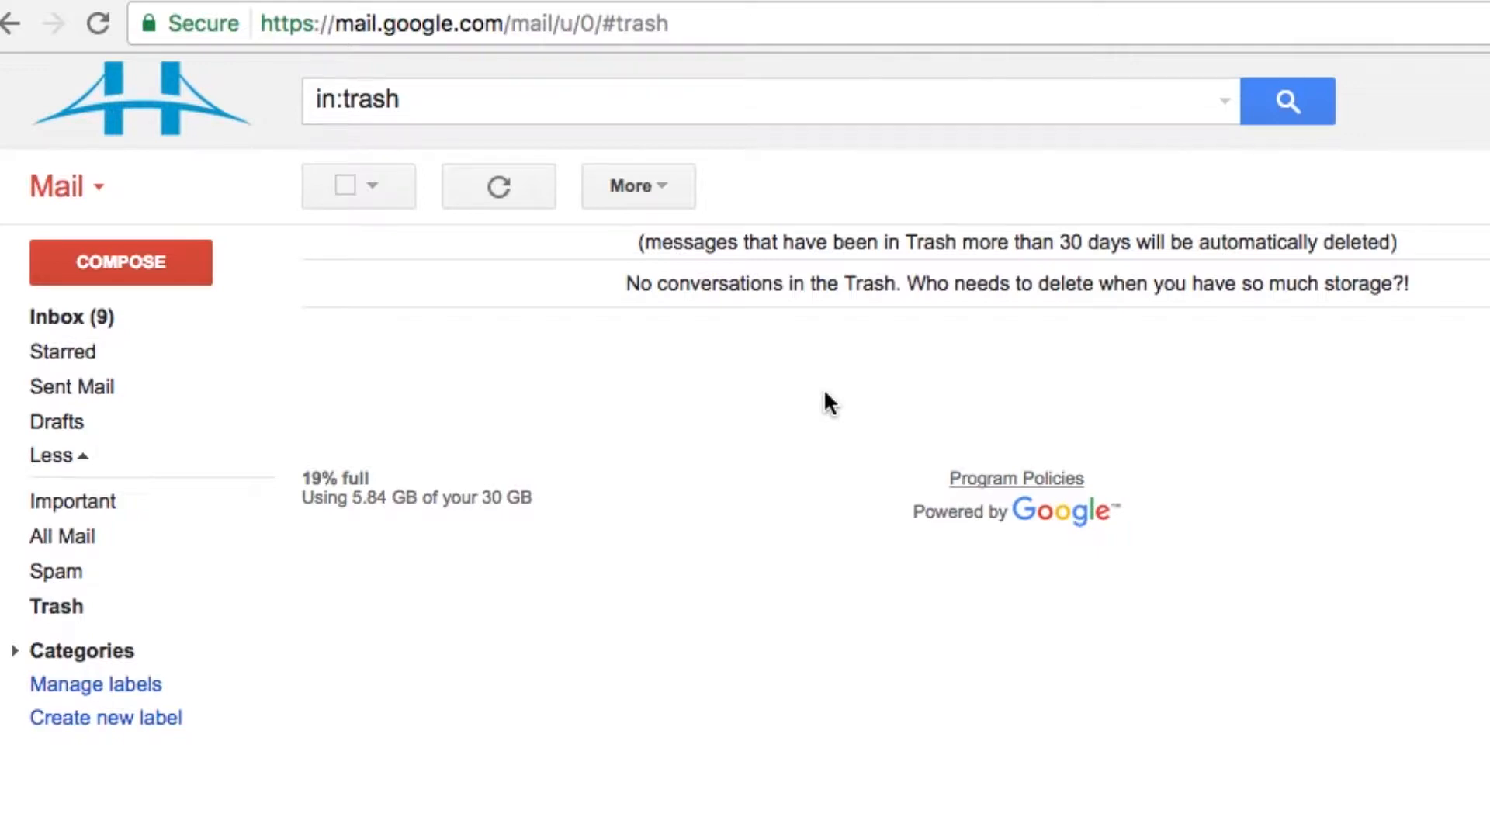
pyautogui.click(131, 315)
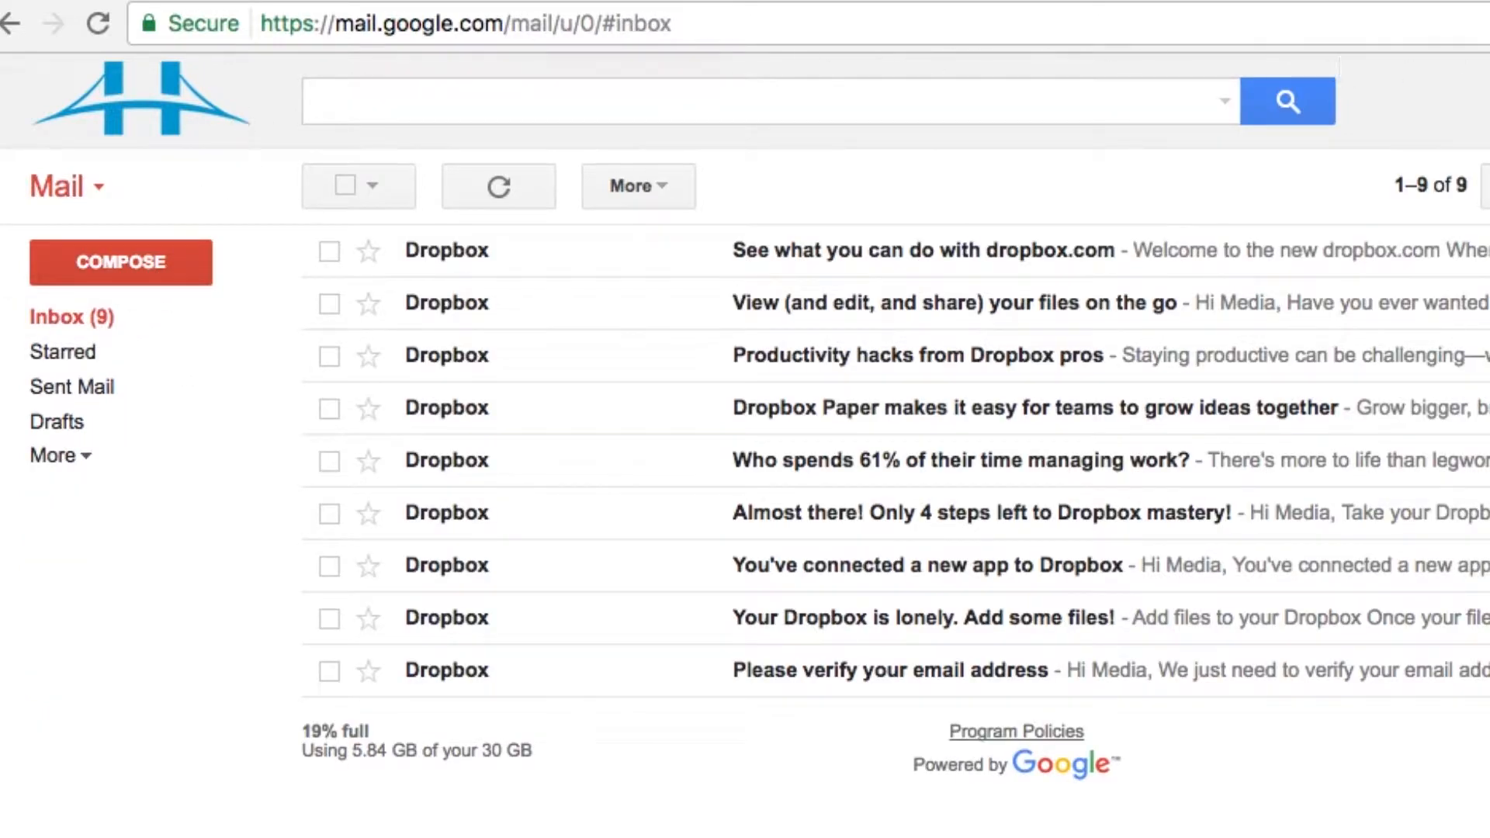
# Step: Search the mailbox for "Productivity"
pyautogui.click(336, 102)
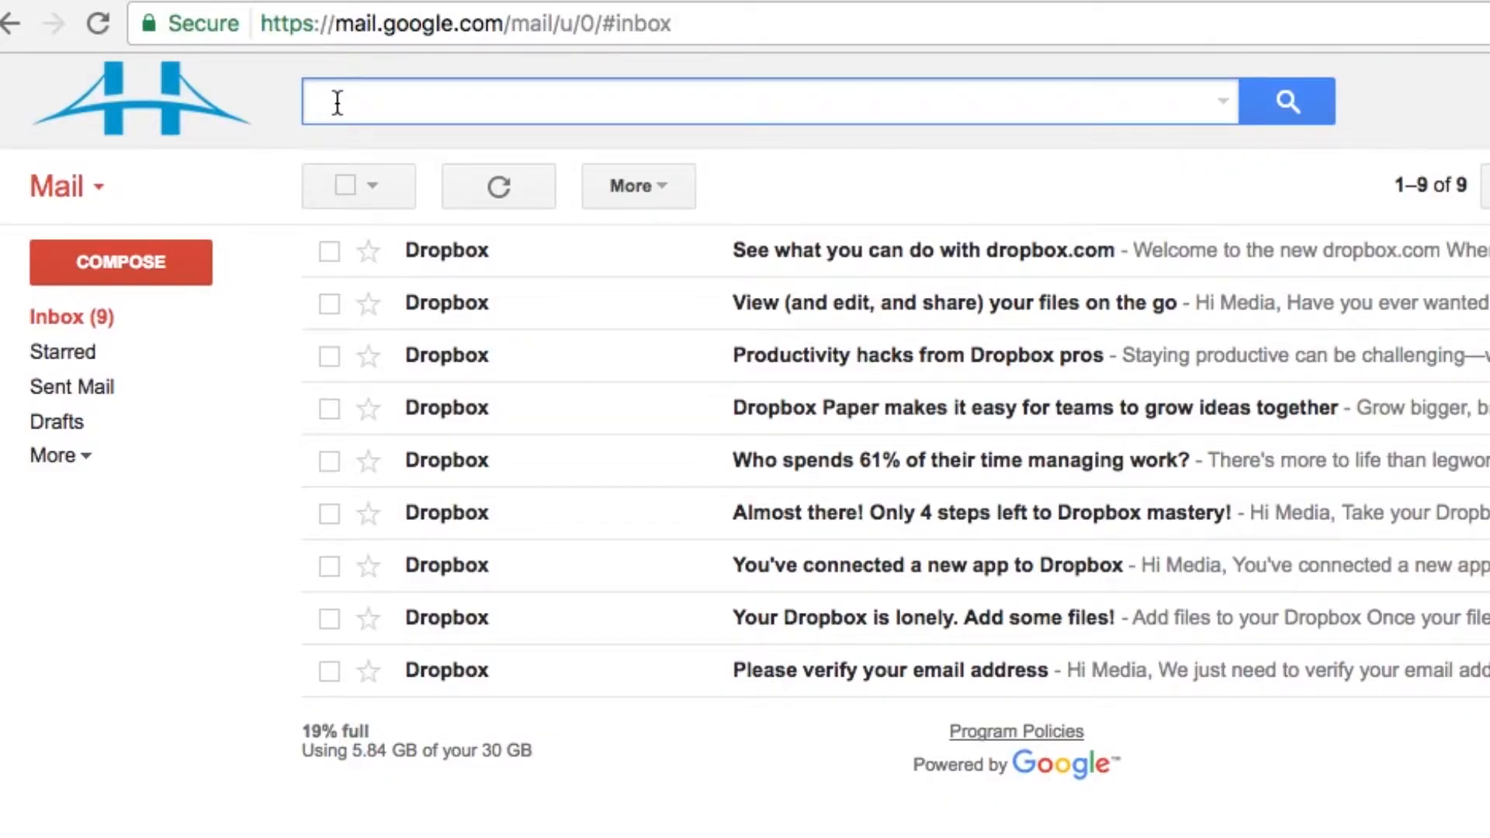
pyautogui.write('Productivity')
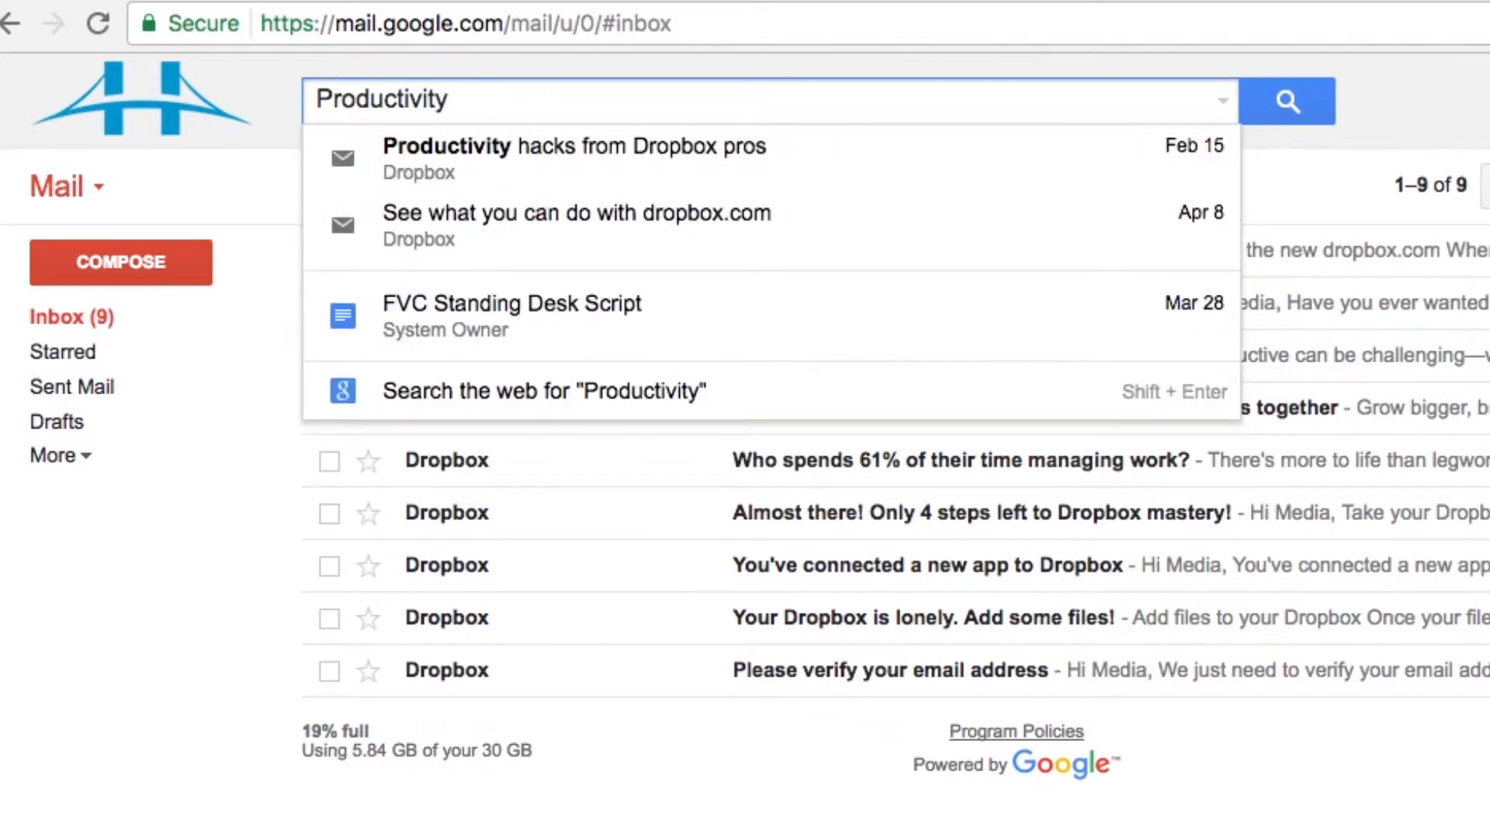
pyautogui.press('Return')
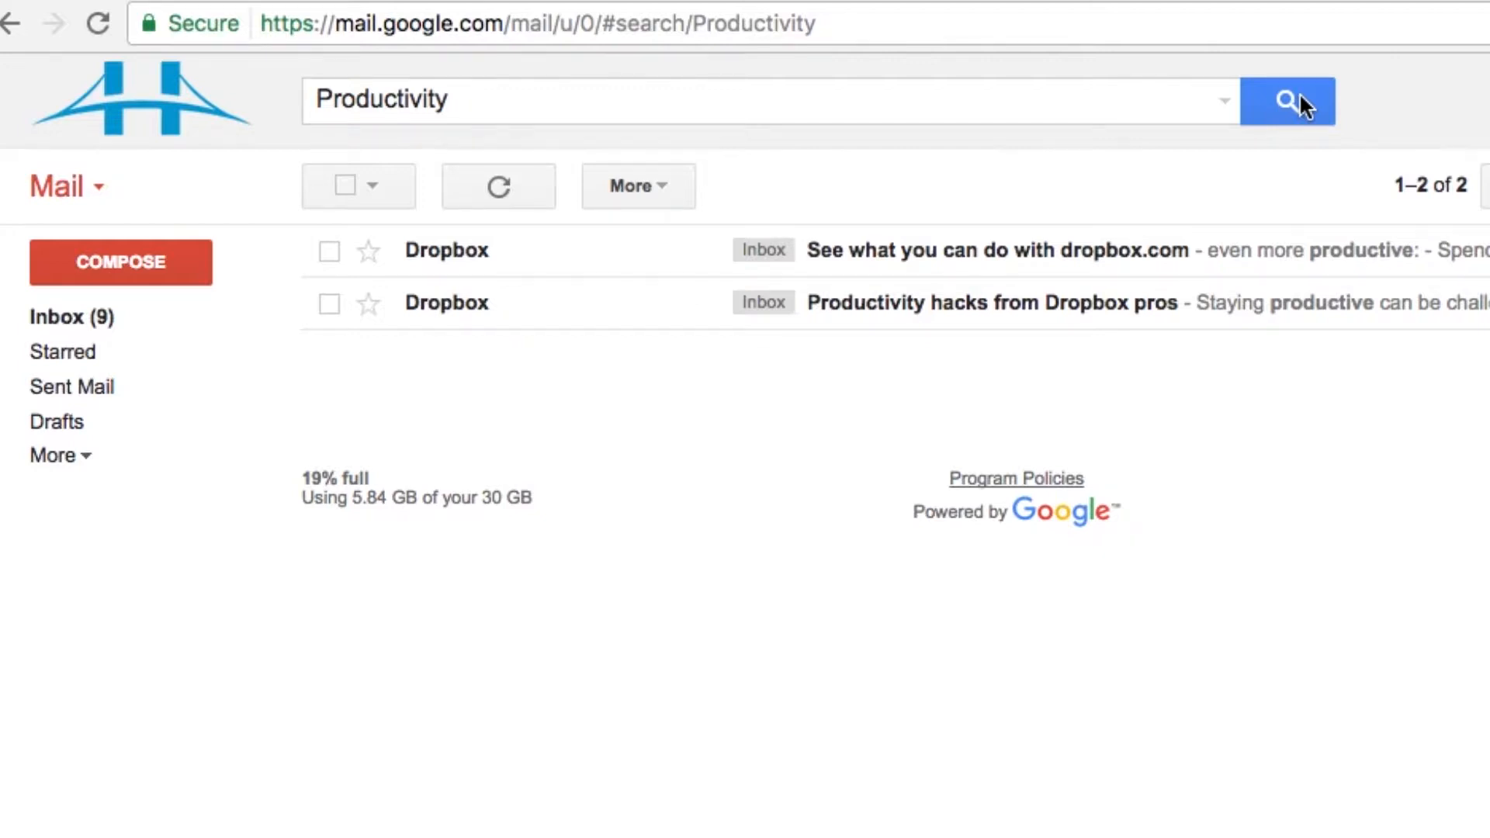
# Step: Open the advanced search options, try Sent Mail as the search scope, and set it back to All Mail
pyautogui.click(1221, 107)
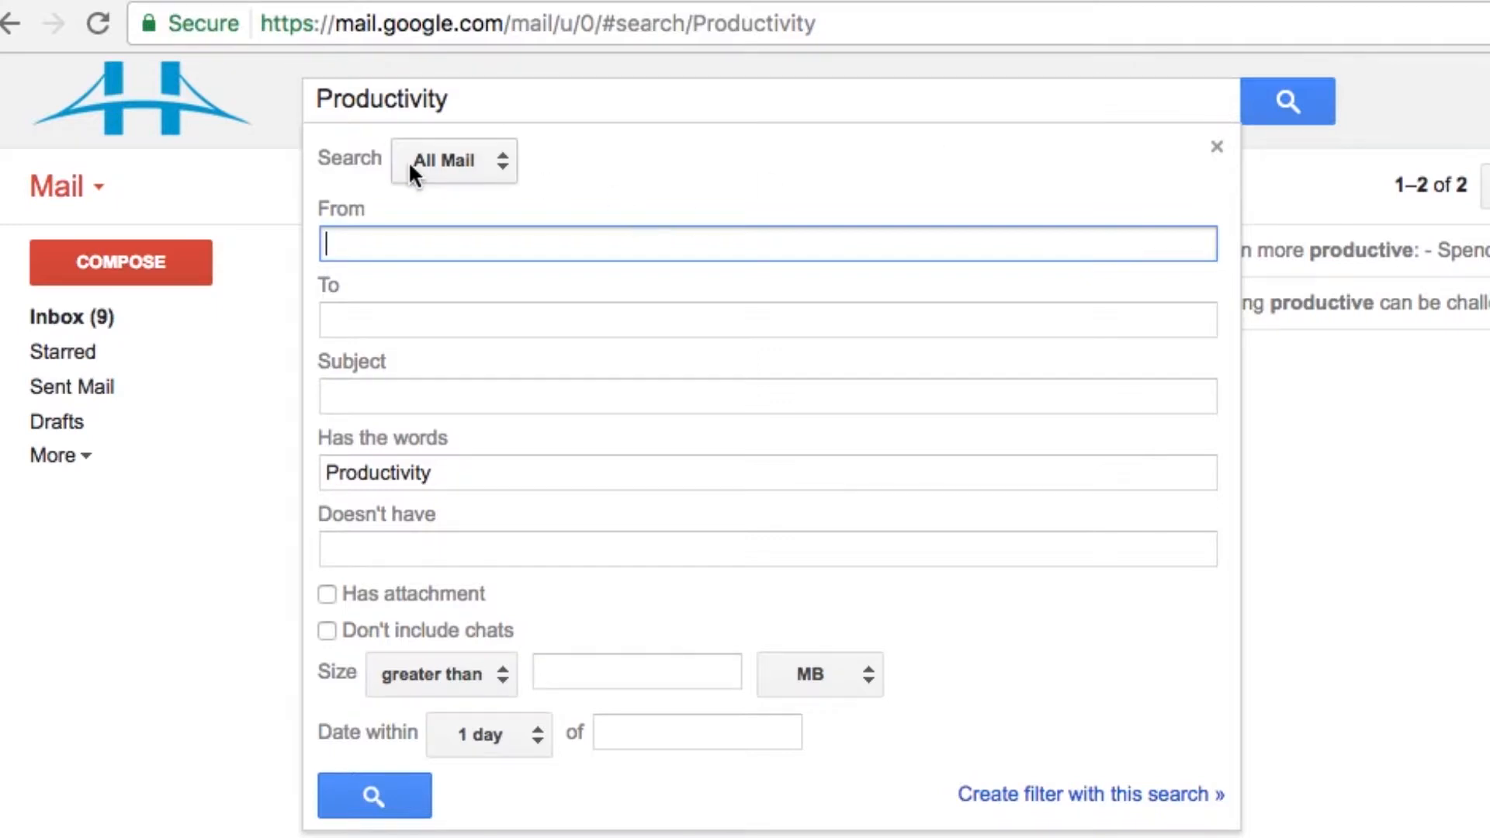
pyautogui.click(429, 171)
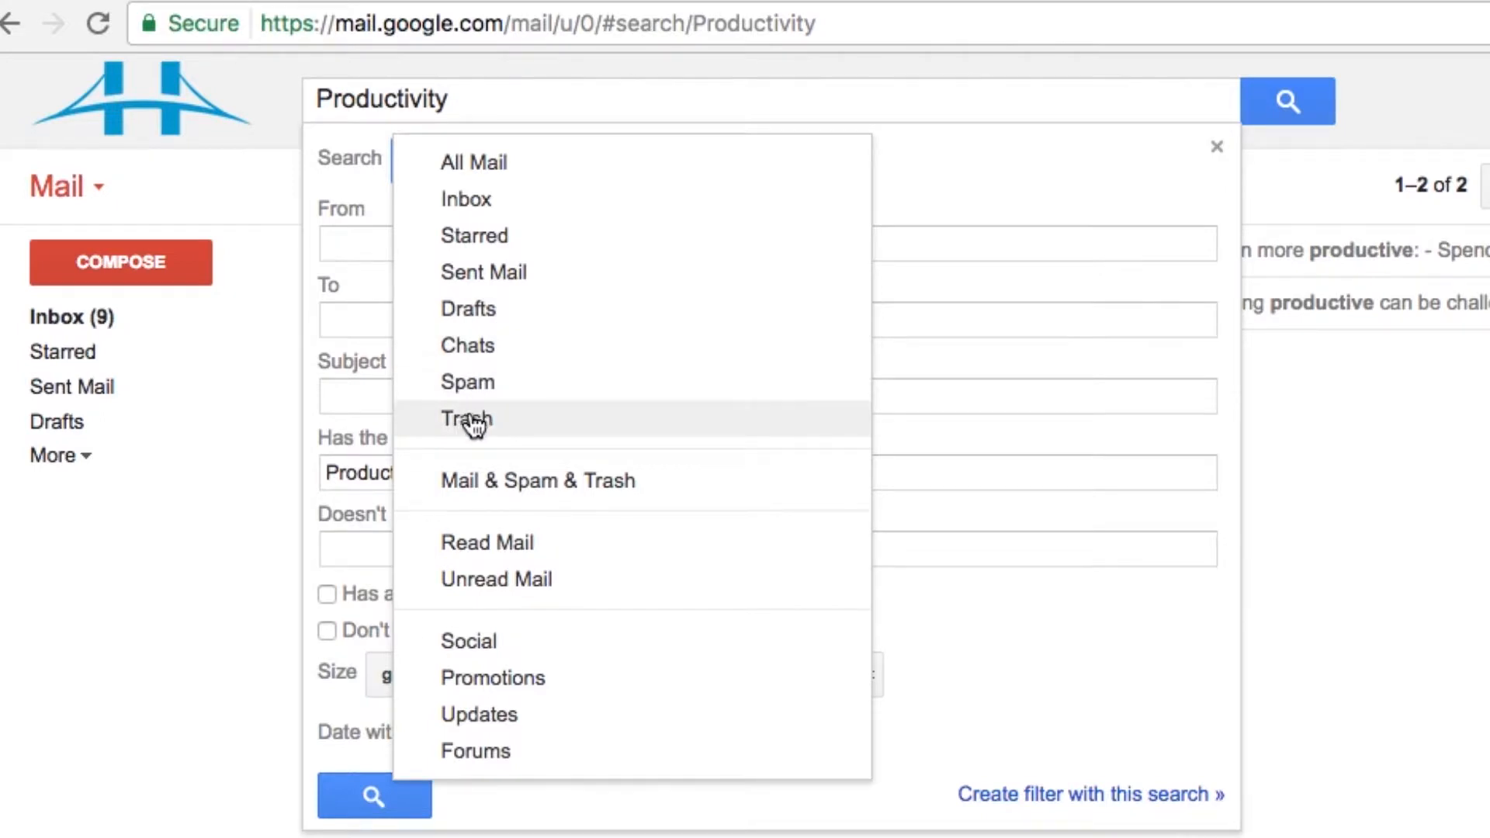
pyautogui.click(509, 276)
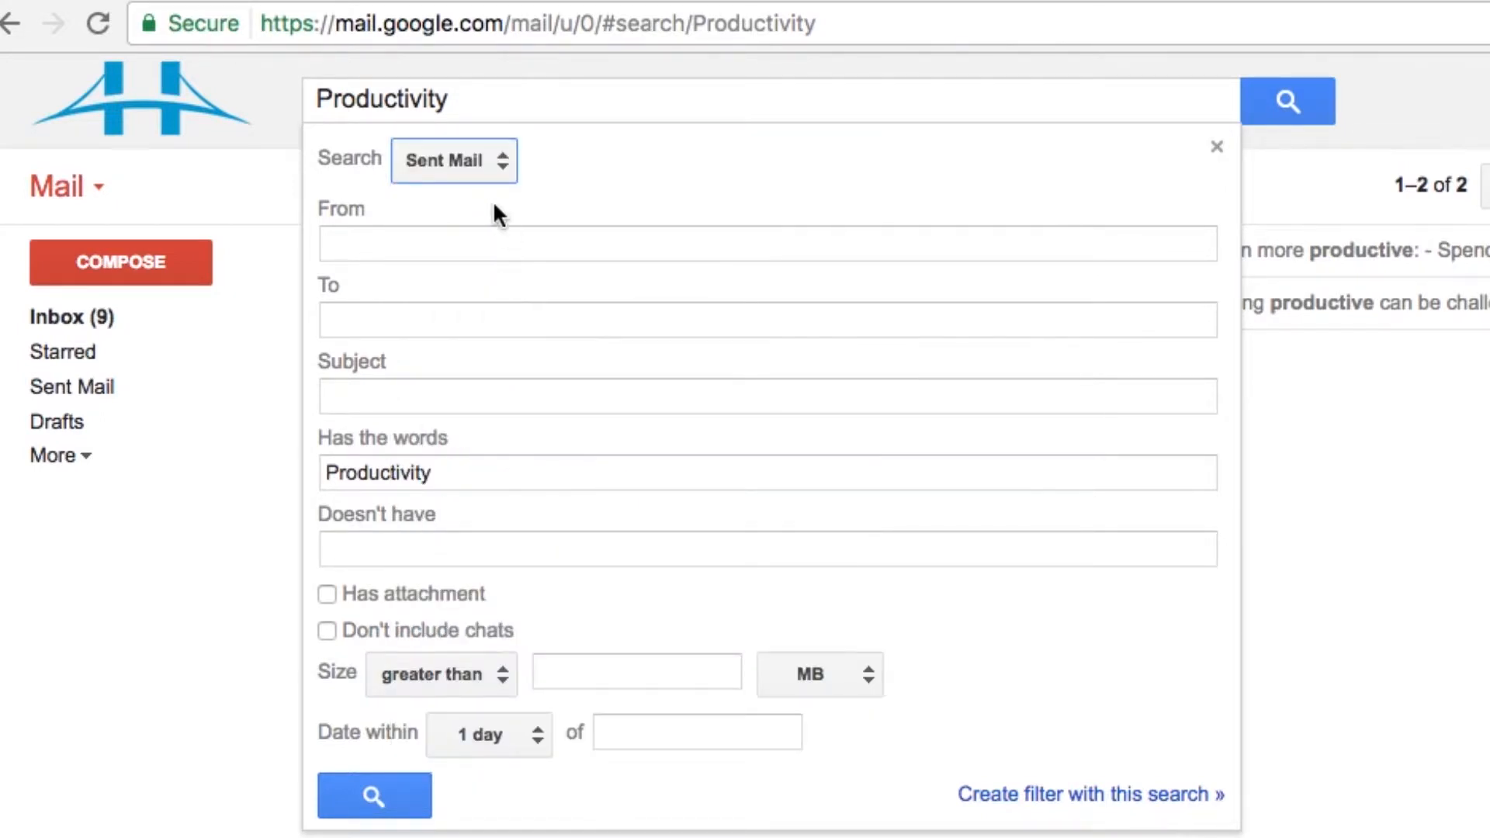
pyautogui.click(489, 175)
pyautogui.click(482, 81)
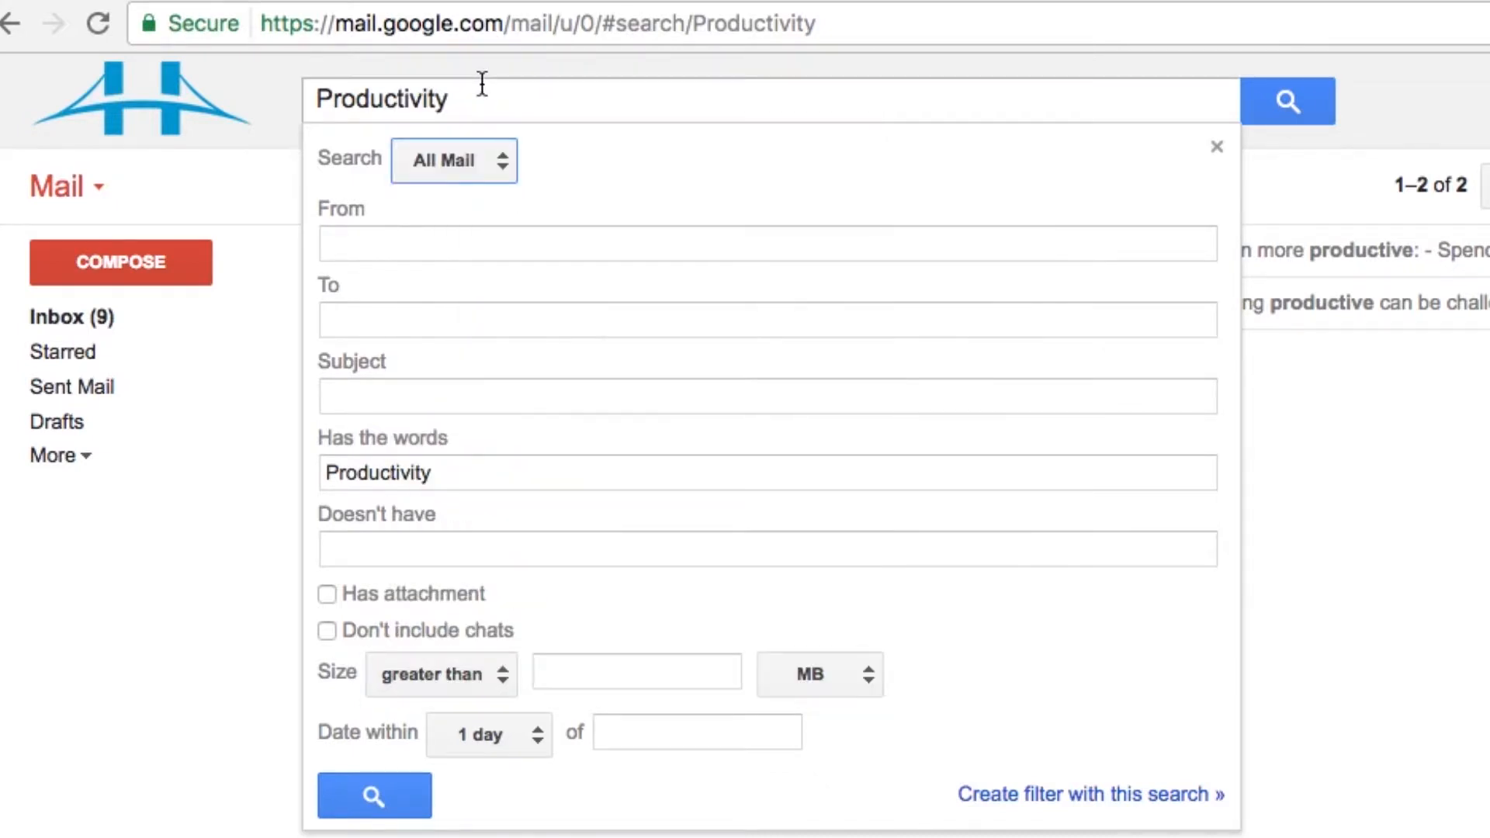
# Step: In the advanced search, exclude messages containing a person's first name and require an attachment
pyautogui.click(397, 245)
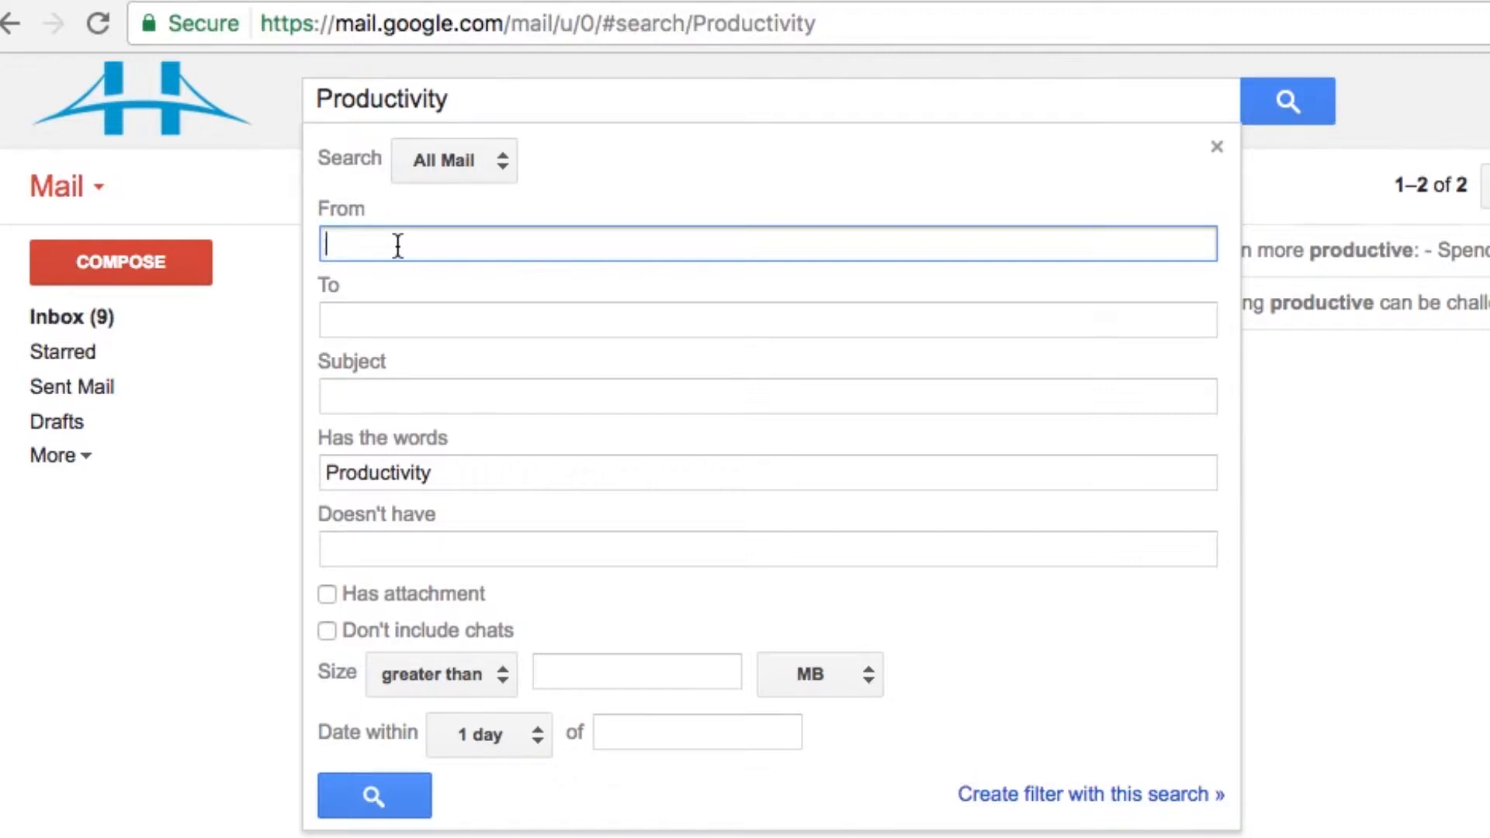
pyautogui.click(396, 388)
pyautogui.click(452, 473)
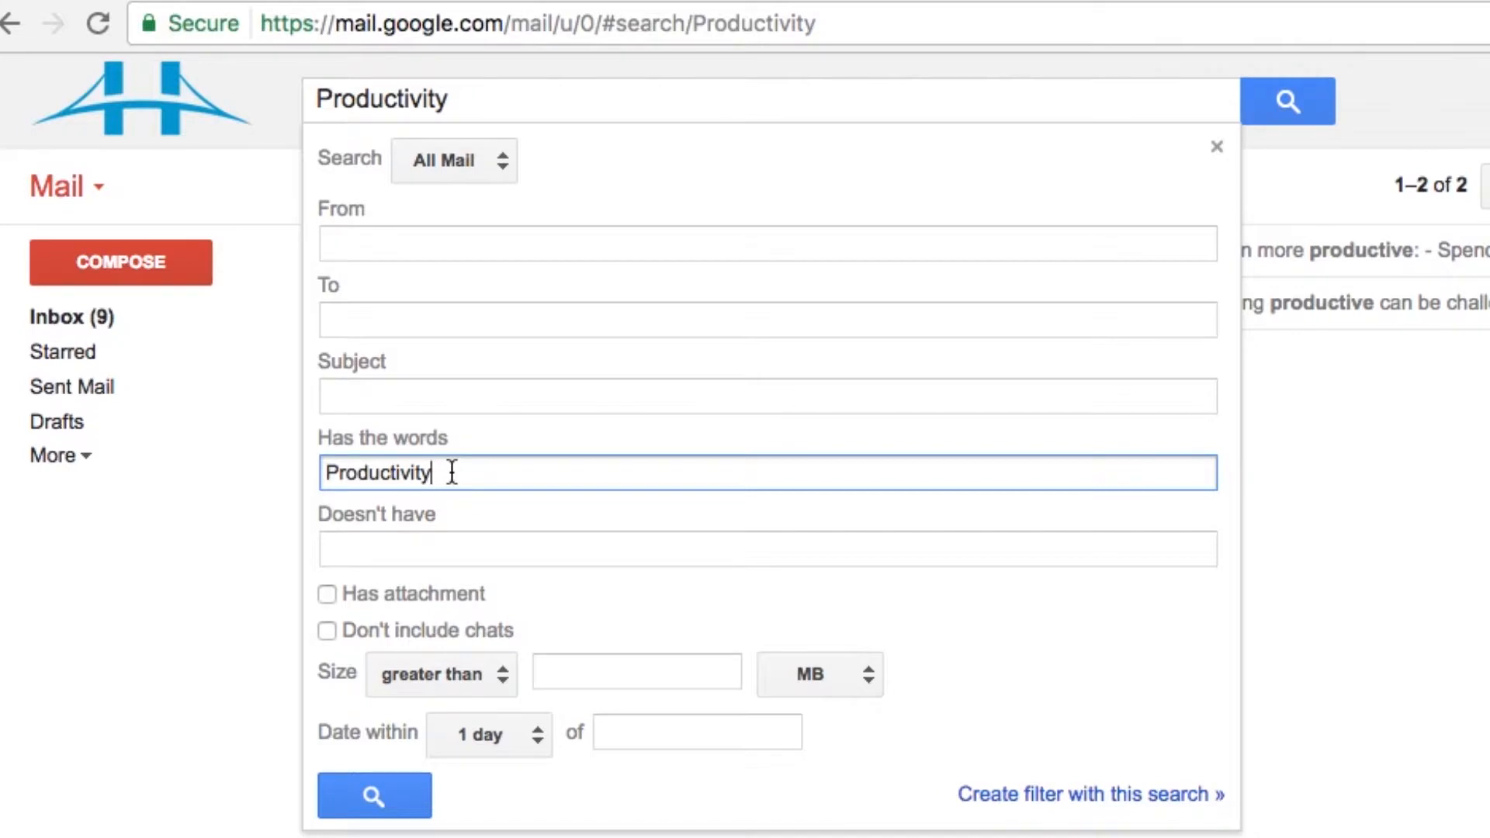
pyautogui.click(418, 549)
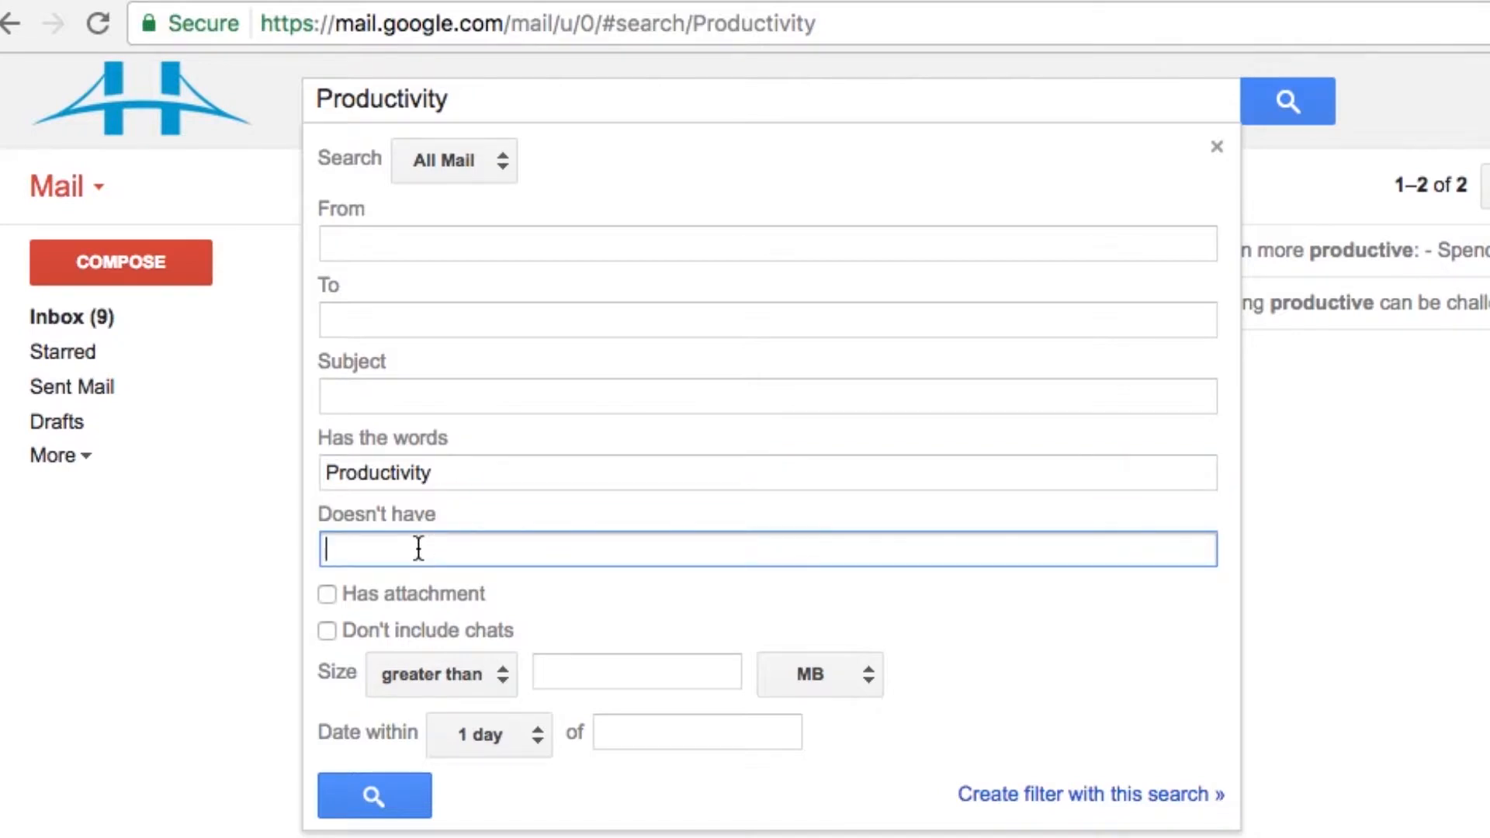
pyautogui.moveTo(472, 476); pyautogui.dragTo(334, 498)
pyautogui.click(373, 542)
pyautogui.write('Mike')
pyautogui.click(327, 594)
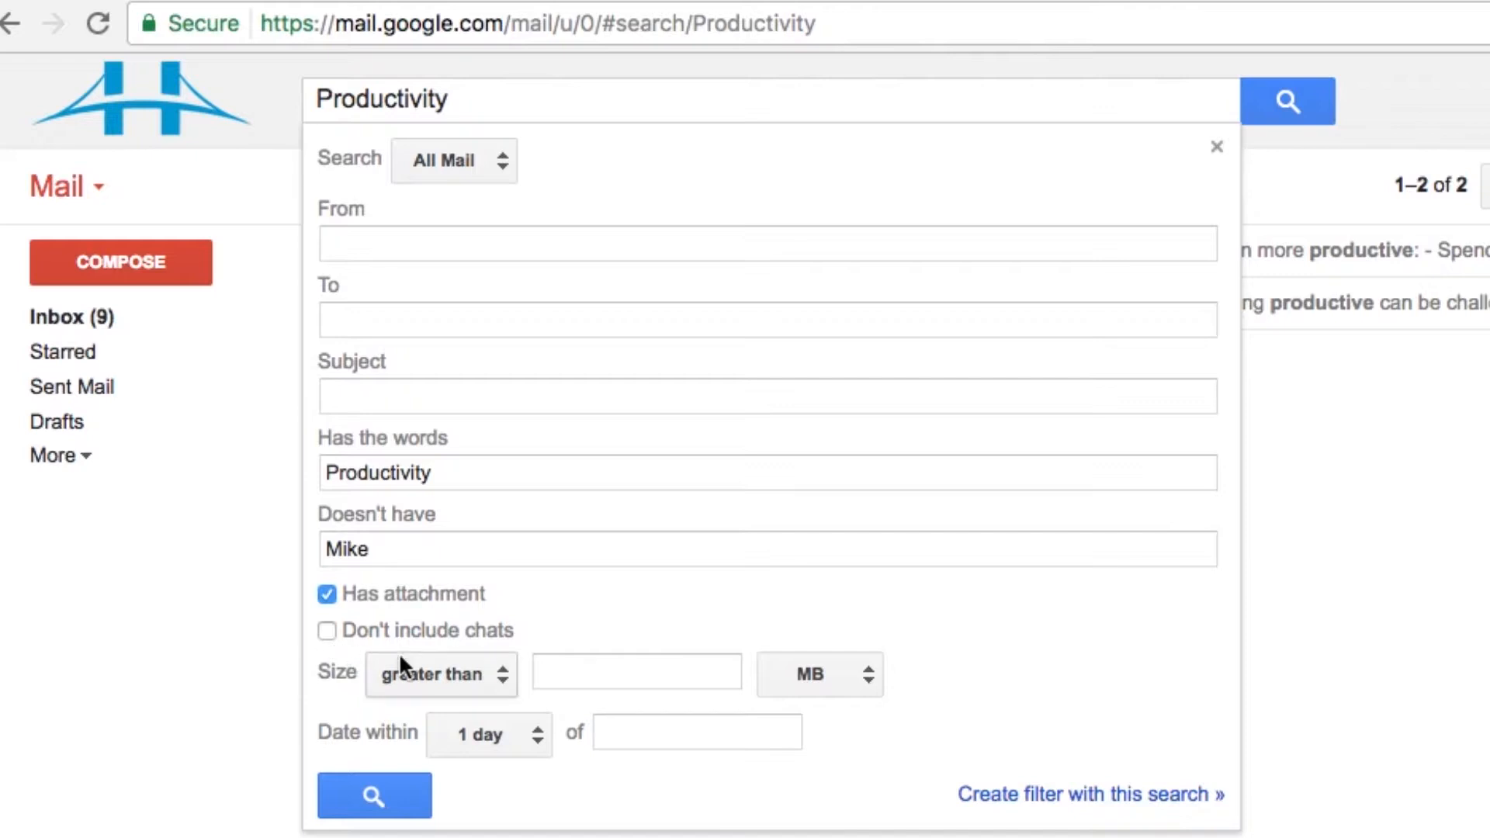
# Step: Limit the advanced search to messages within 1 month of 2016/12/01 and run it
pyautogui.click(477, 672)
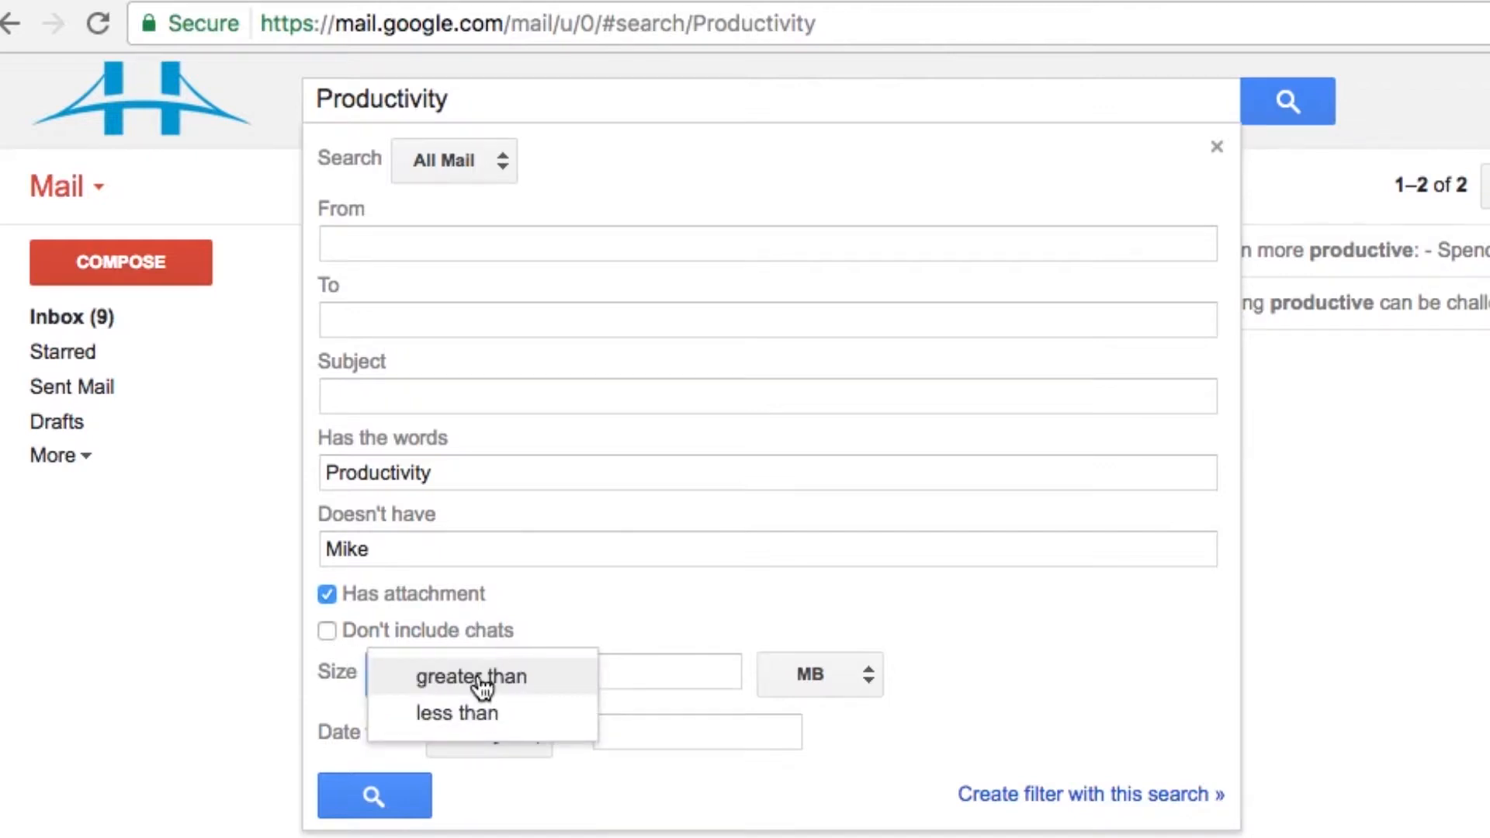
pyautogui.click(609, 674)
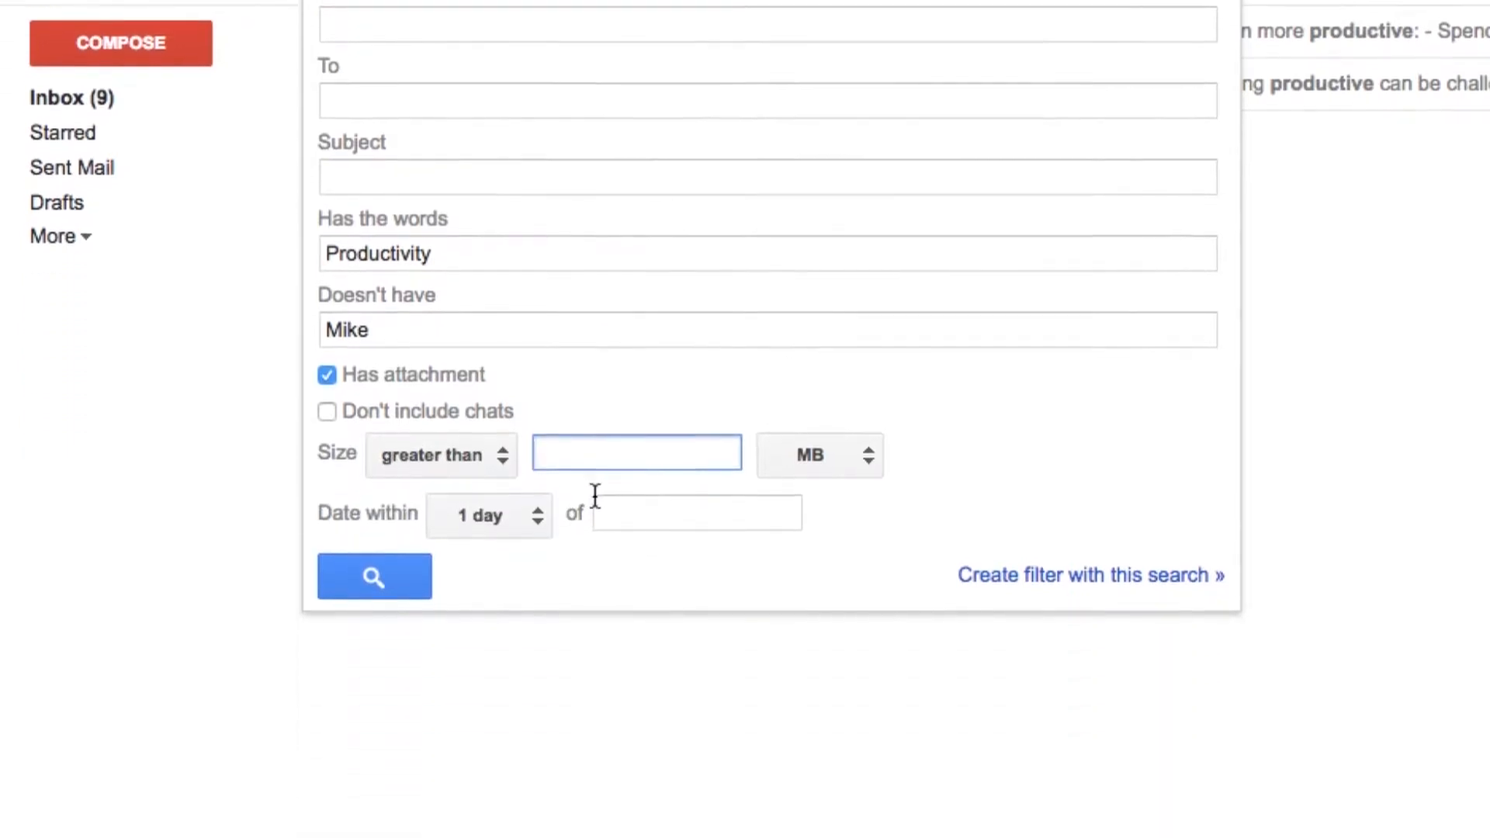
pyautogui.click(641, 444)
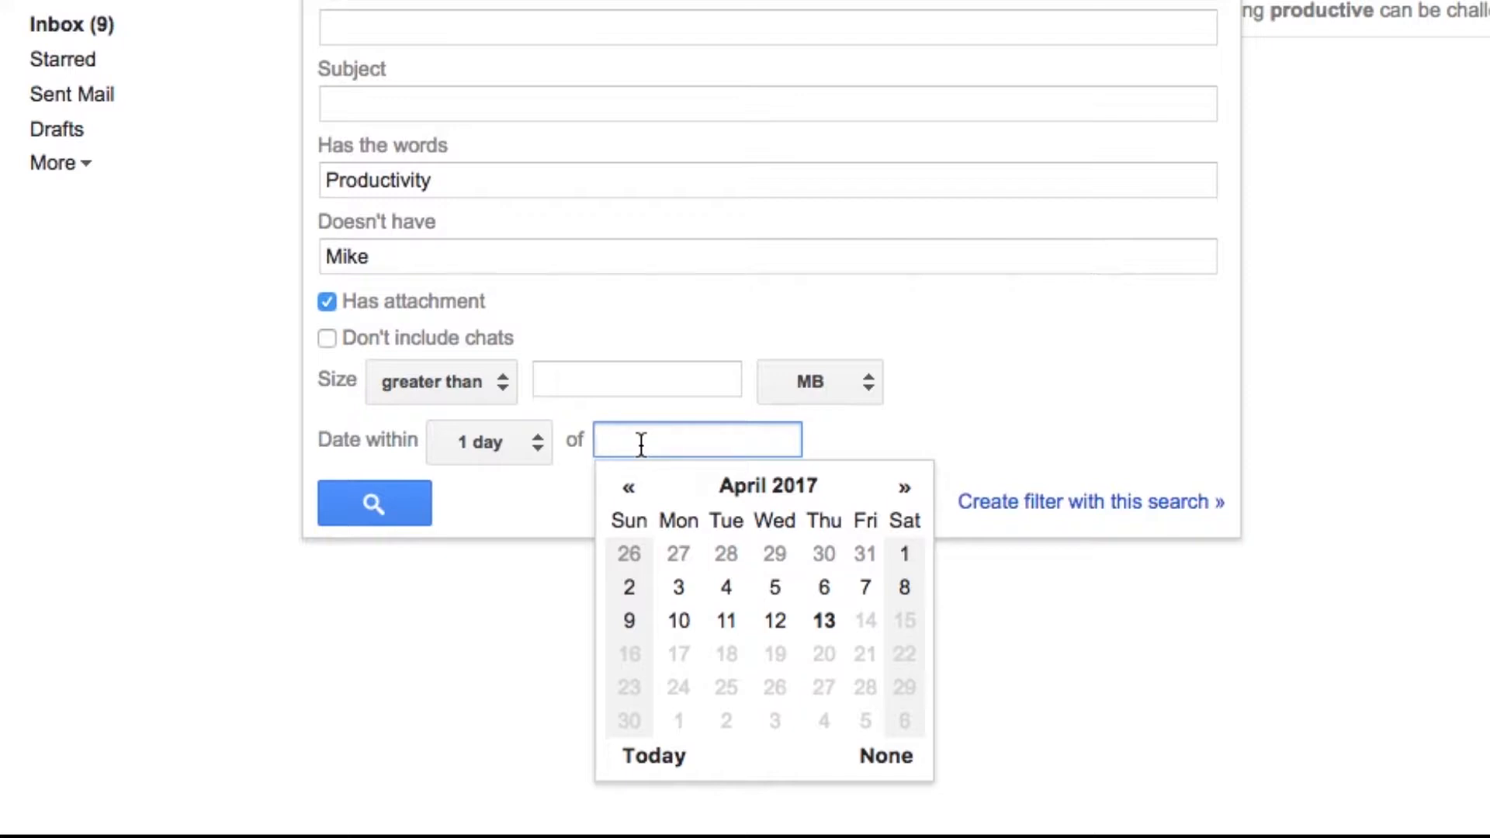
pyautogui.click(475, 450)
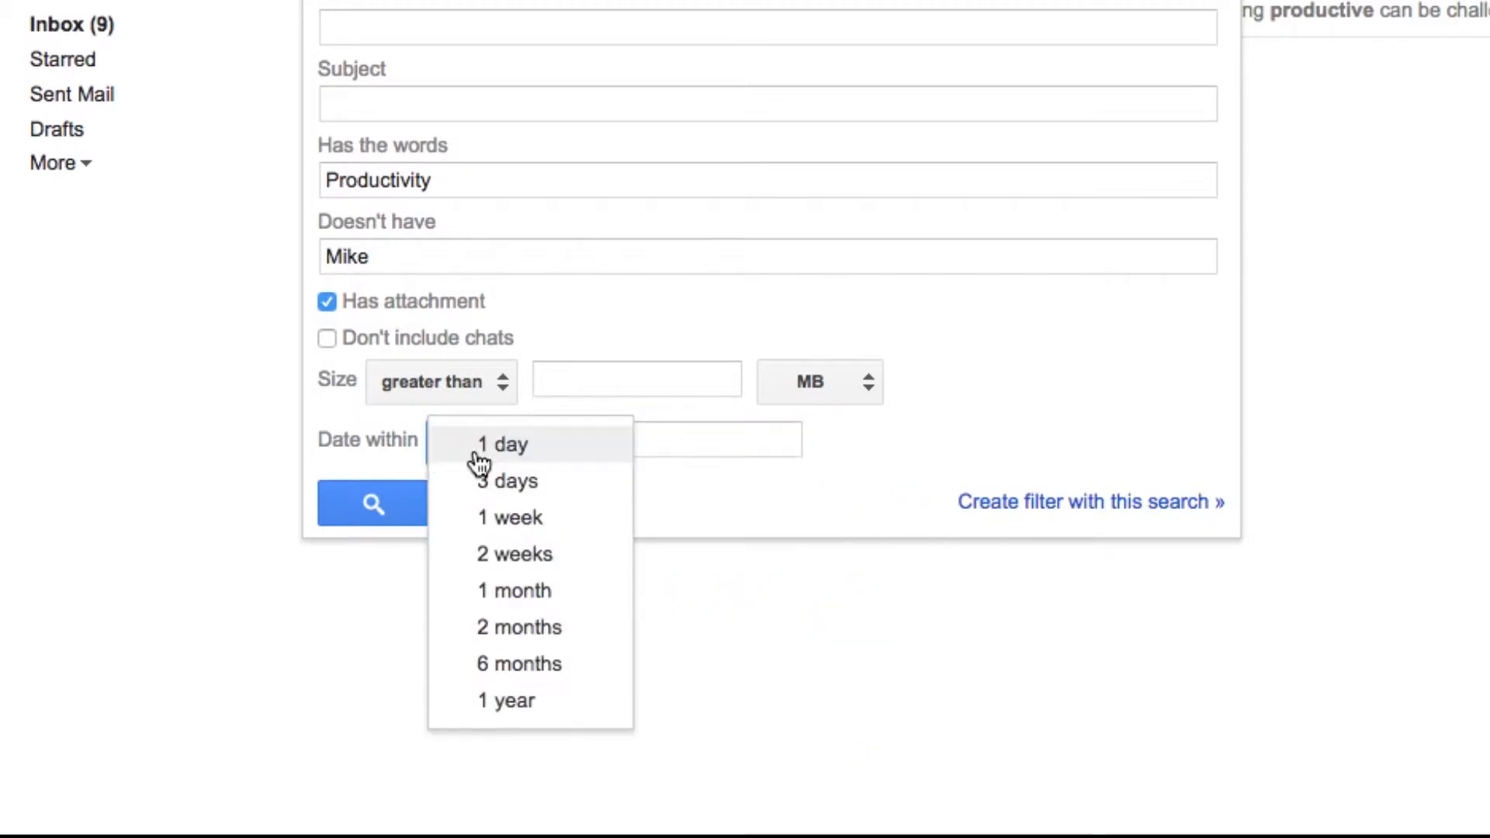
pyautogui.click(535, 594)
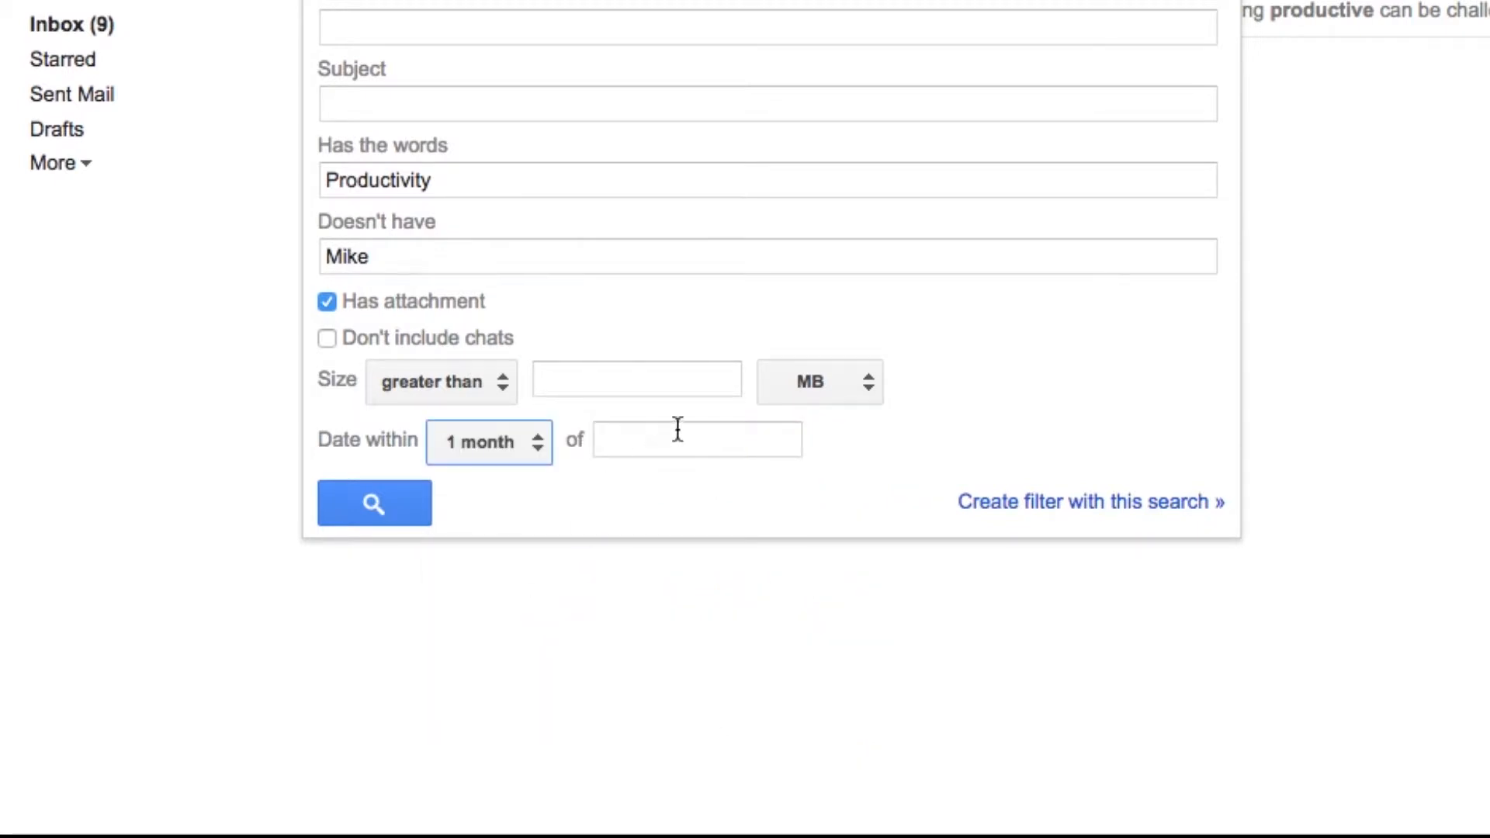
pyautogui.click(718, 434)
pyautogui.click(628, 487)
pyautogui.click(628, 487)
pyautogui.click(629, 487)
pyautogui.click(628, 487)
pyautogui.click(840, 551)
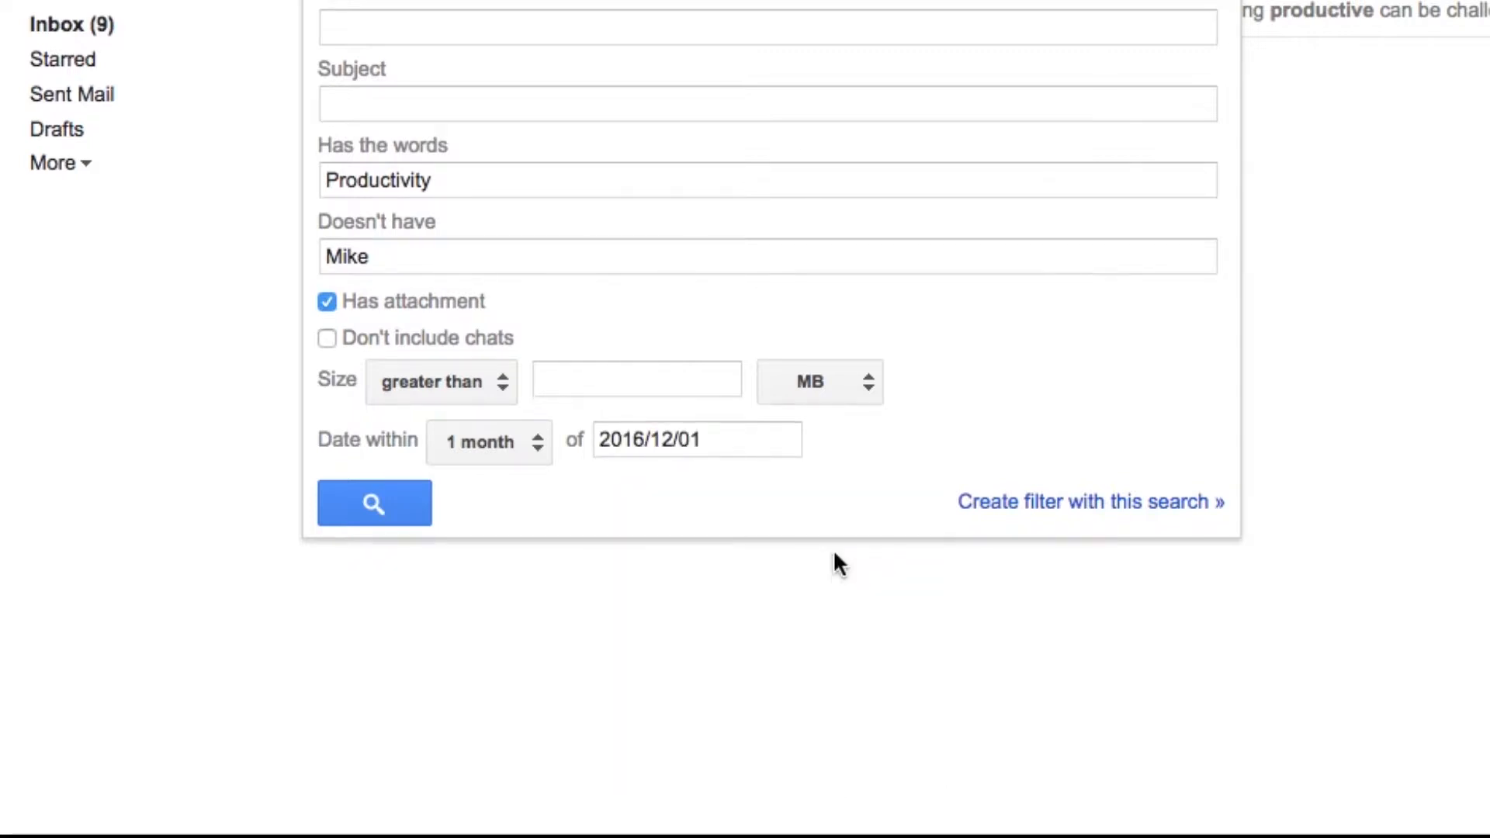
pyautogui.click(371, 509)
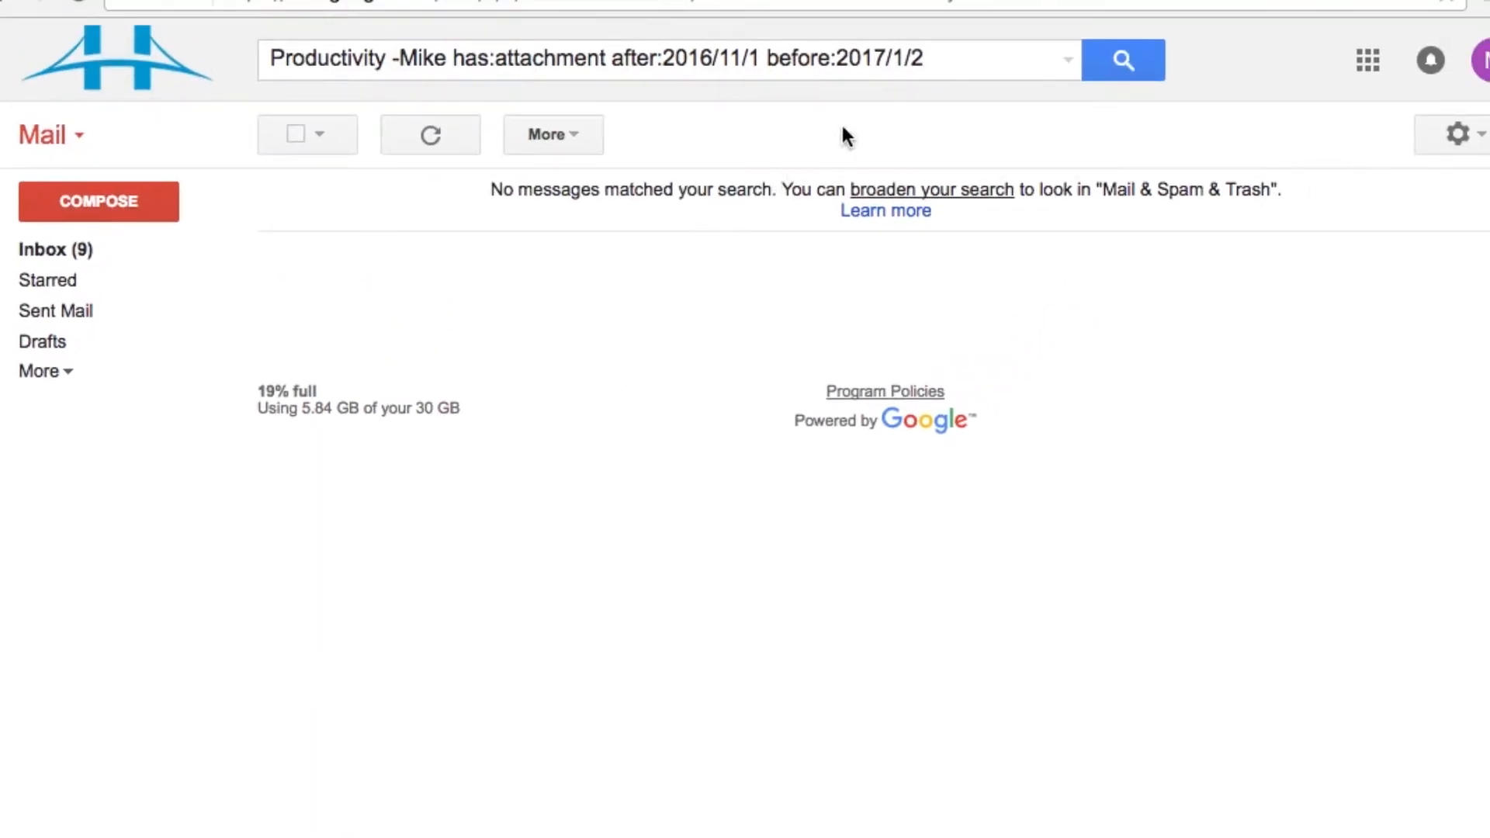
# Step: Clear the whole search query and return to the inbox
pyautogui.moveTo(956, 56); pyautogui.dragTo(274, 67)
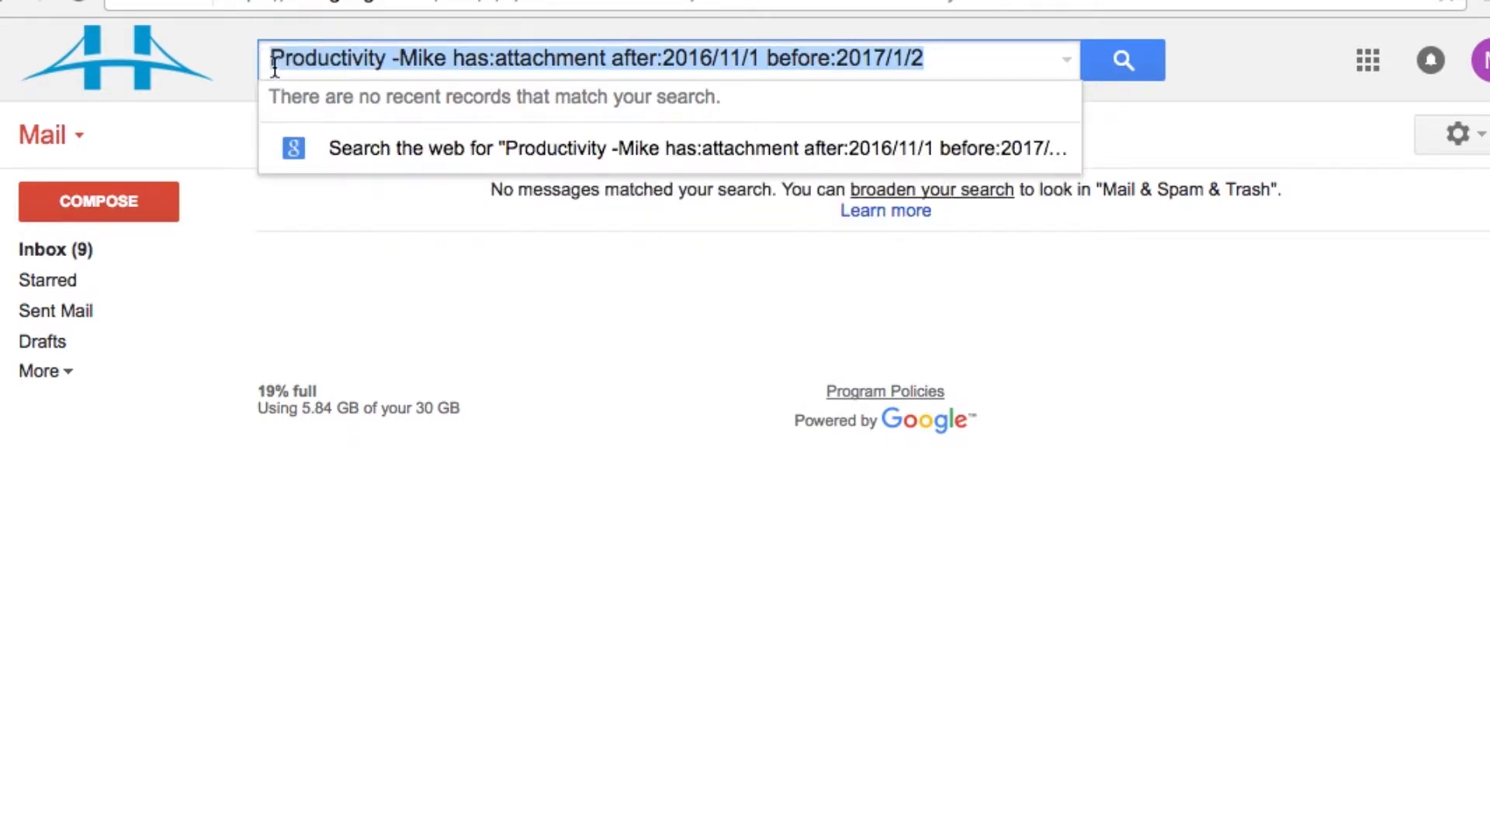
pyautogui.click(585, 325)
pyautogui.moveTo(1056, 68); pyautogui.dragTo(255, 52)
pyautogui.press('BackSpace')
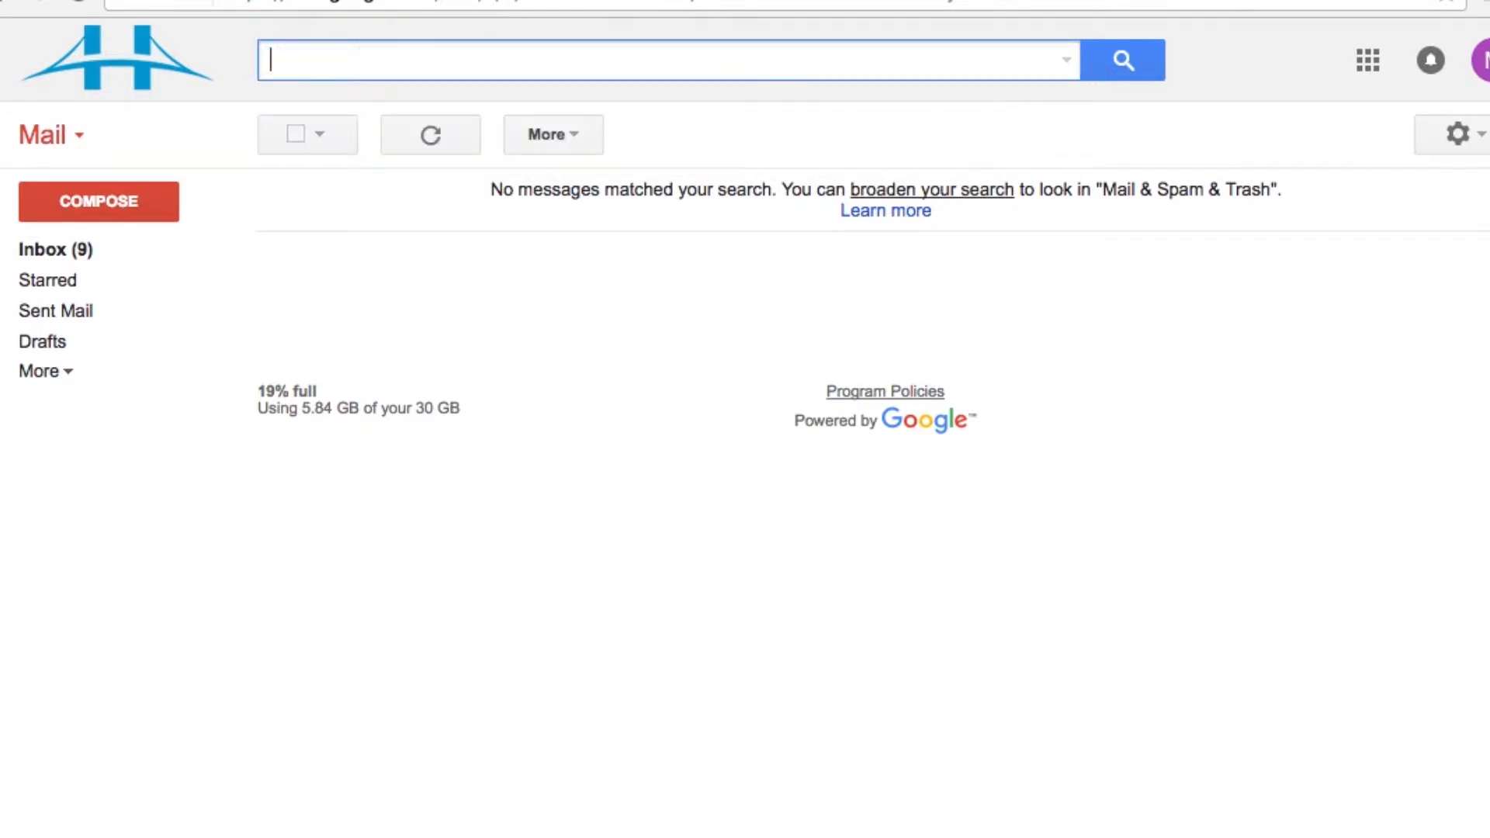
pyautogui.click(78, 256)
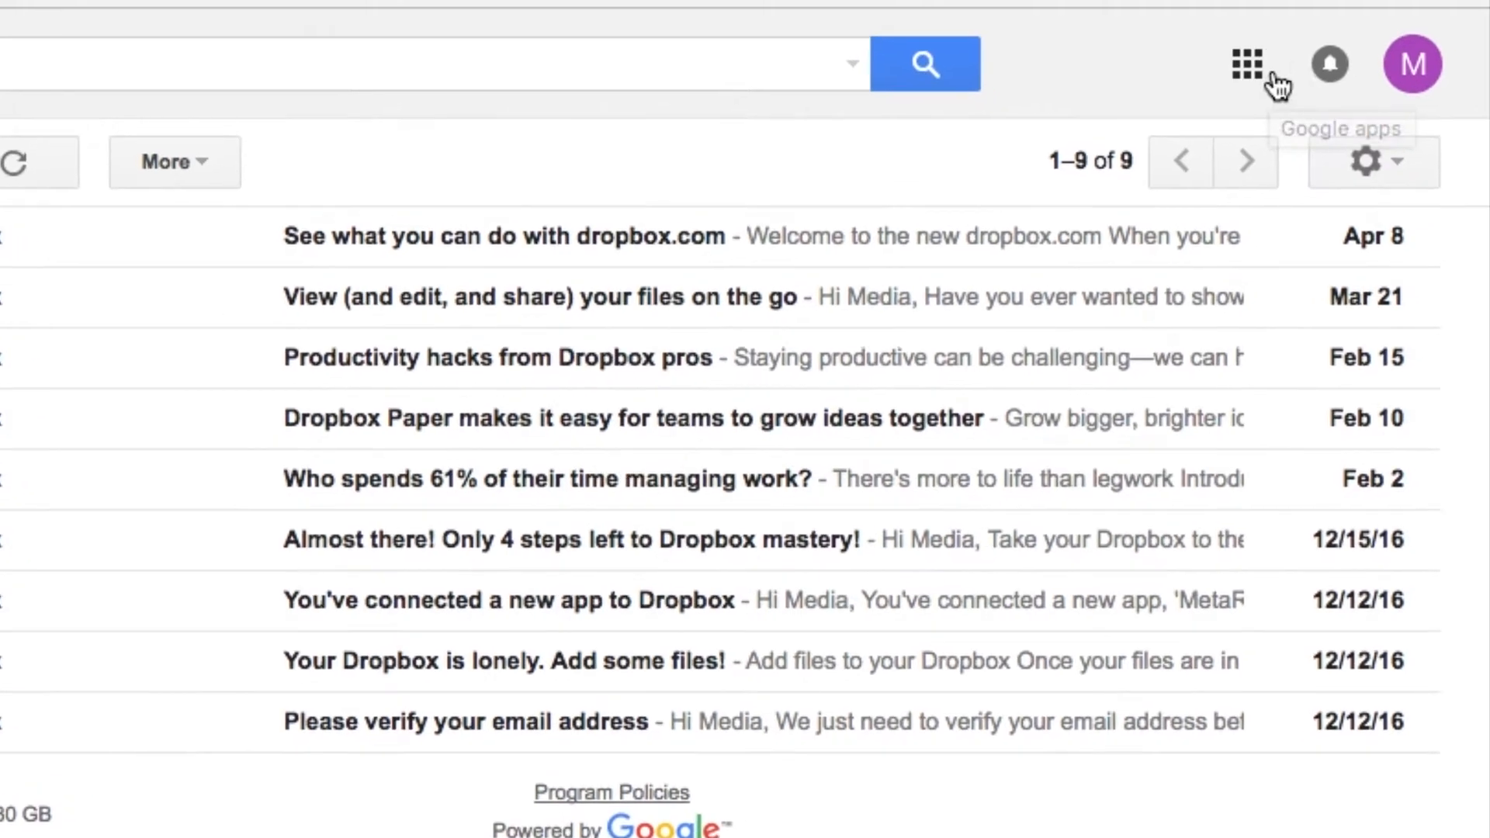
# Step: View the Google apps list, the notifications and the account details, and close them
pyautogui.click(1259, 74)
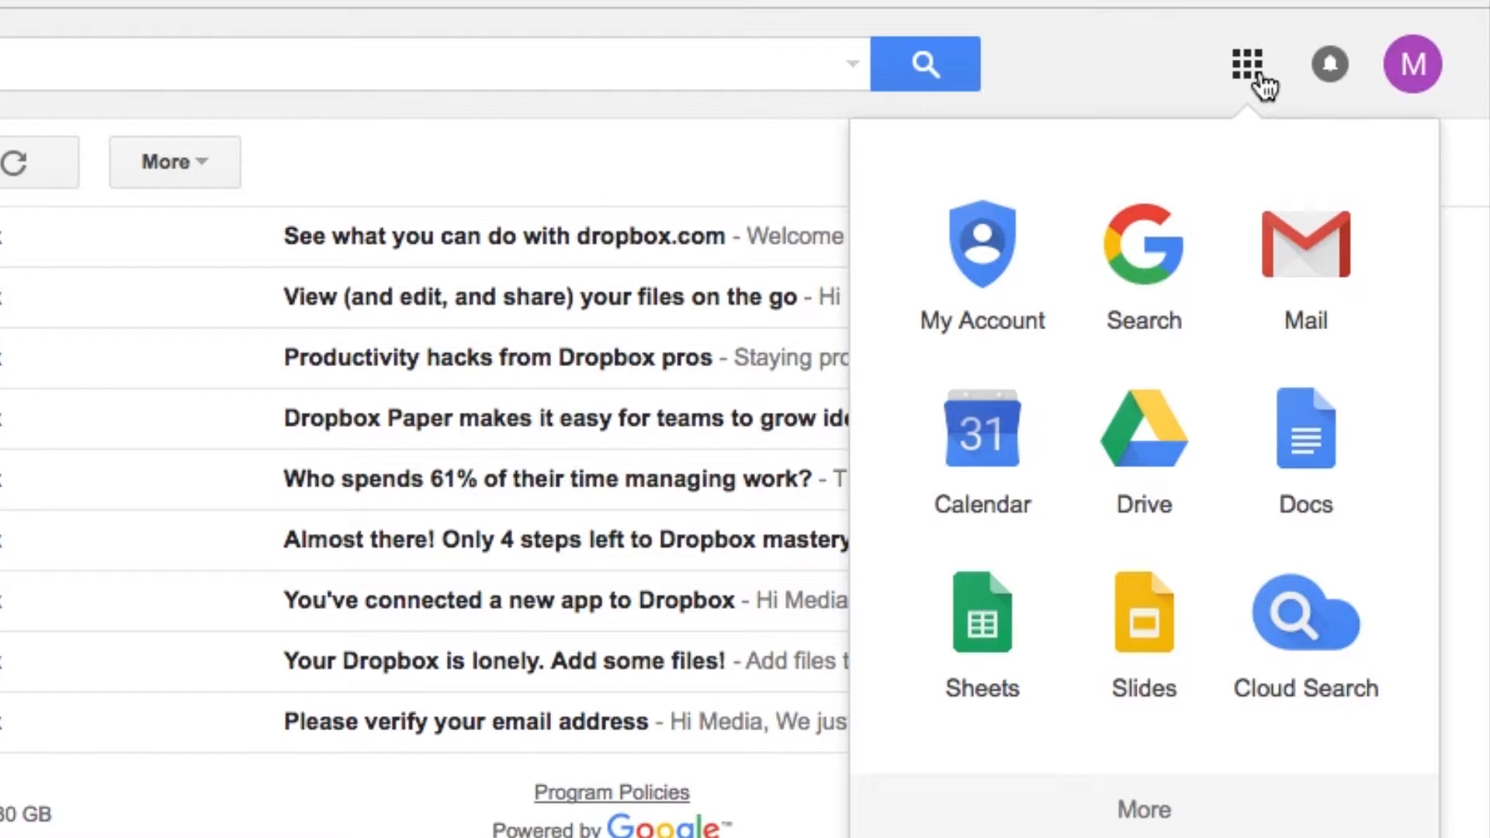
pyautogui.click(1332, 68)
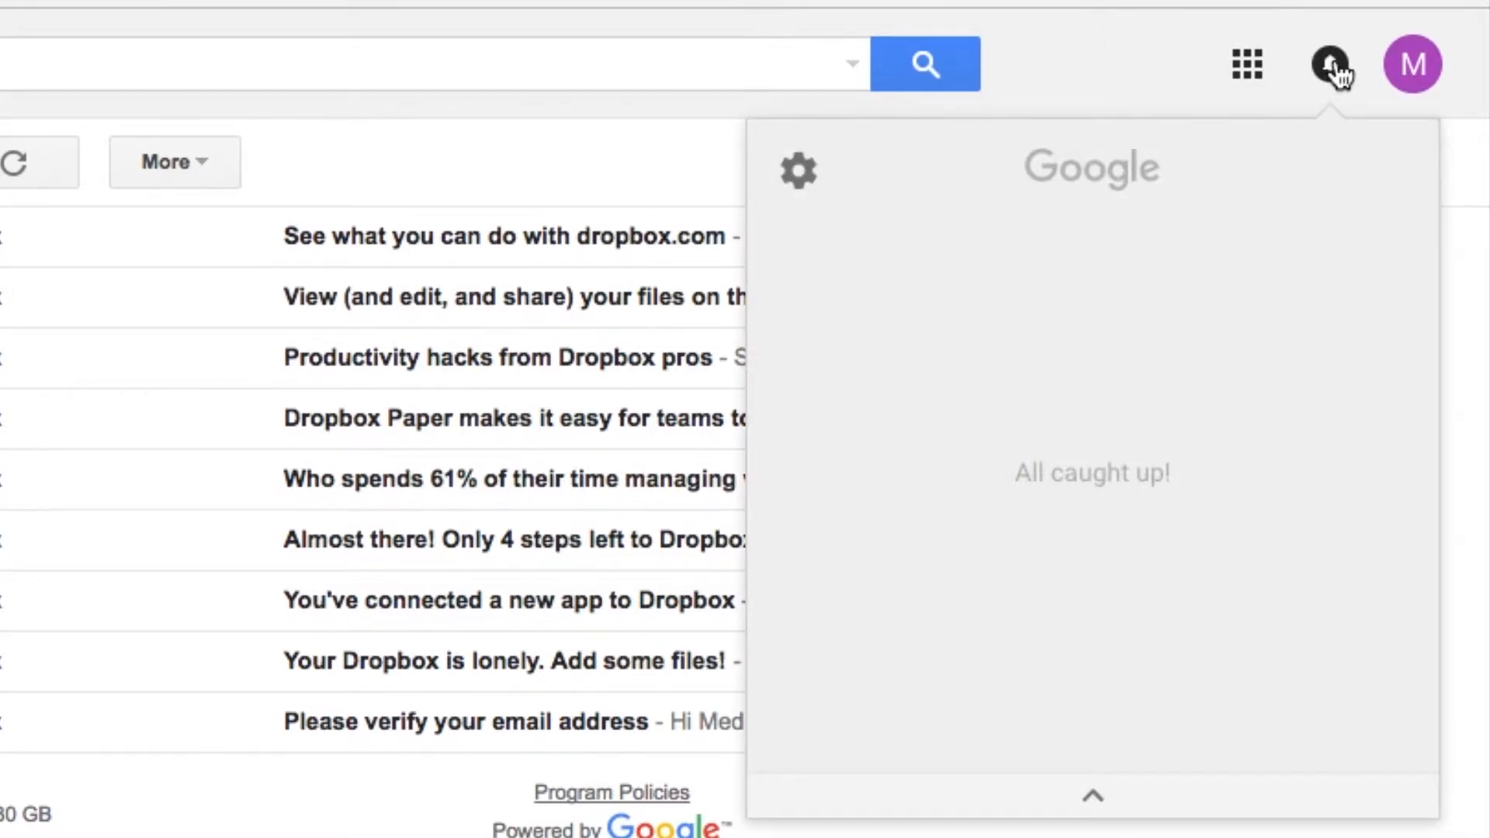
pyautogui.click(1417, 68)
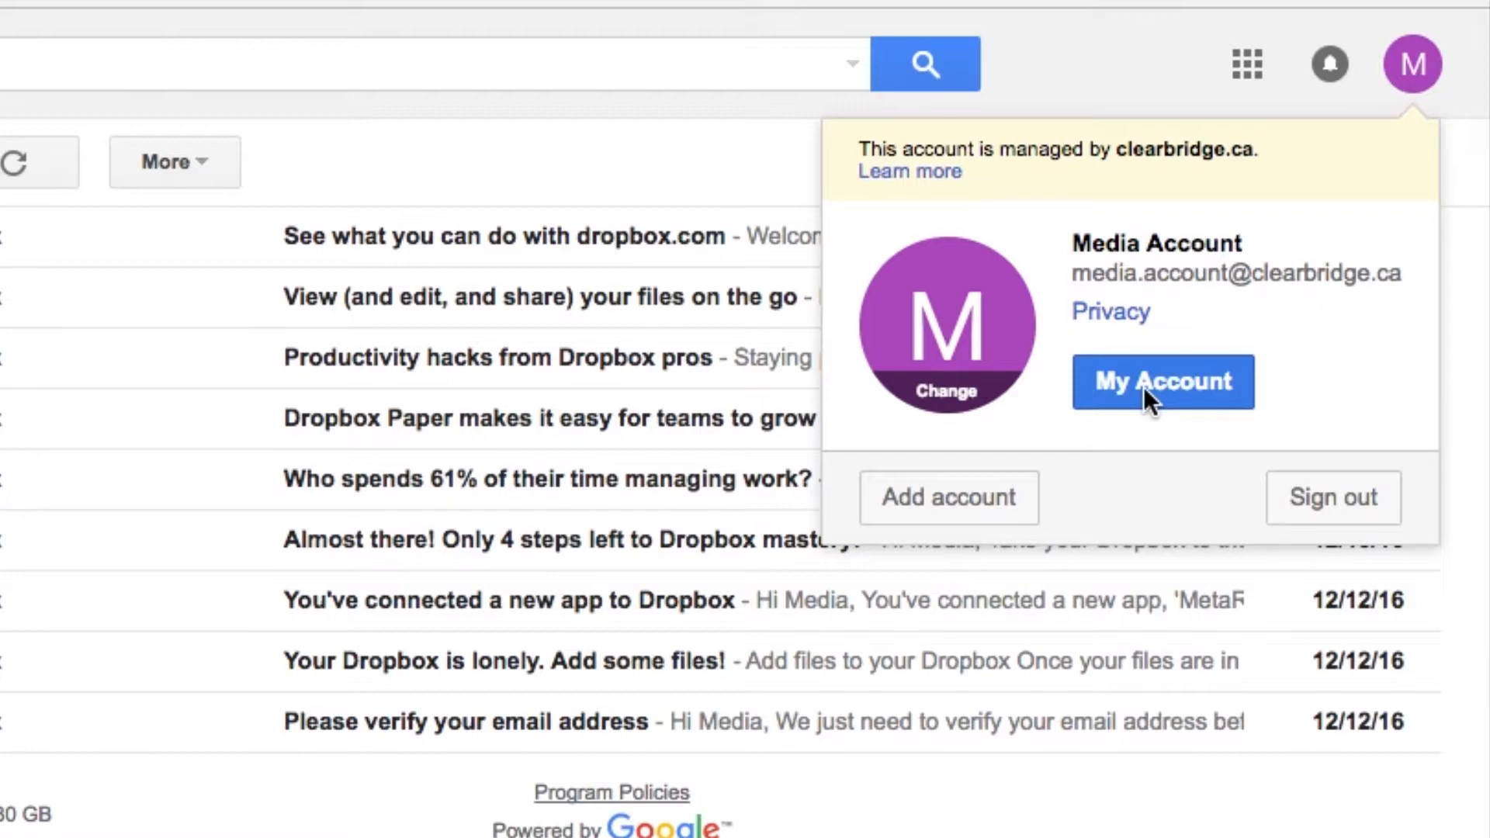
pyautogui.click(1459, 322)
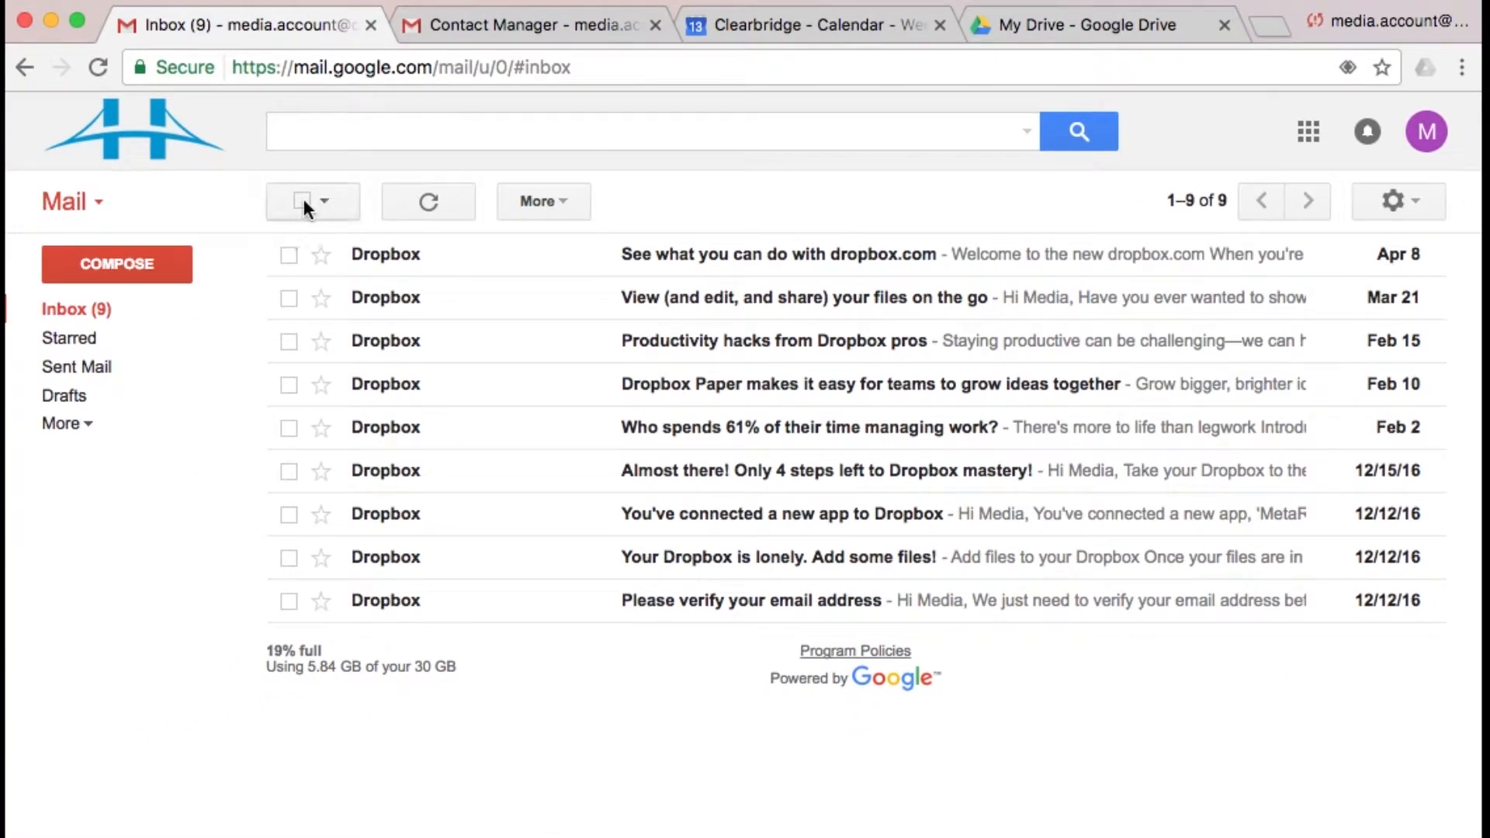
# Step: Select and deselect all inbox messages, and view the bulk selection options
pyautogui.click(304, 196)
pyautogui.click(304, 196)
pyautogui.click(304, 198)
pyautogui.click(305, 197)
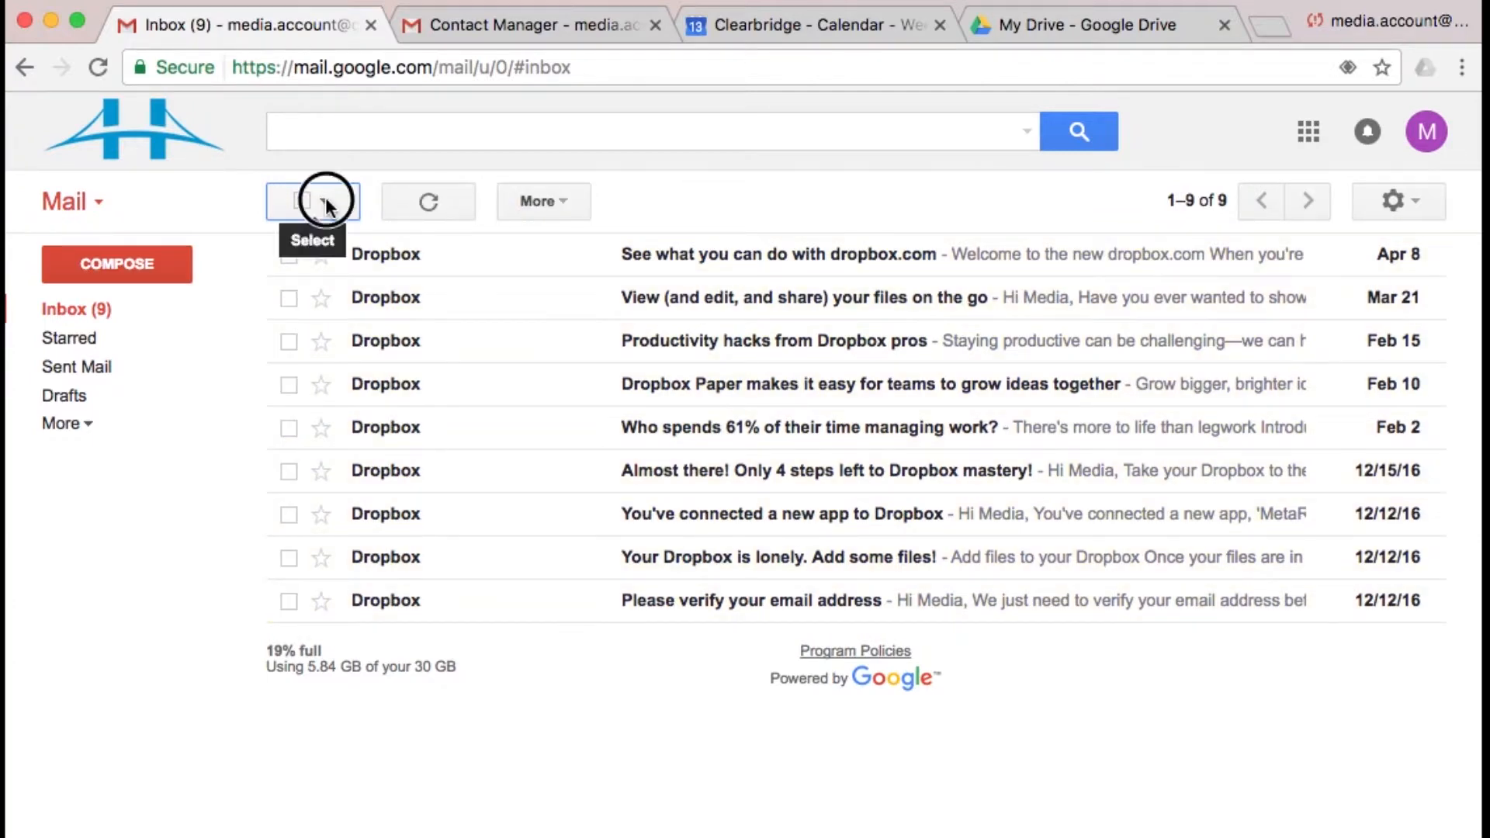
pyautogui.click(324, 203)
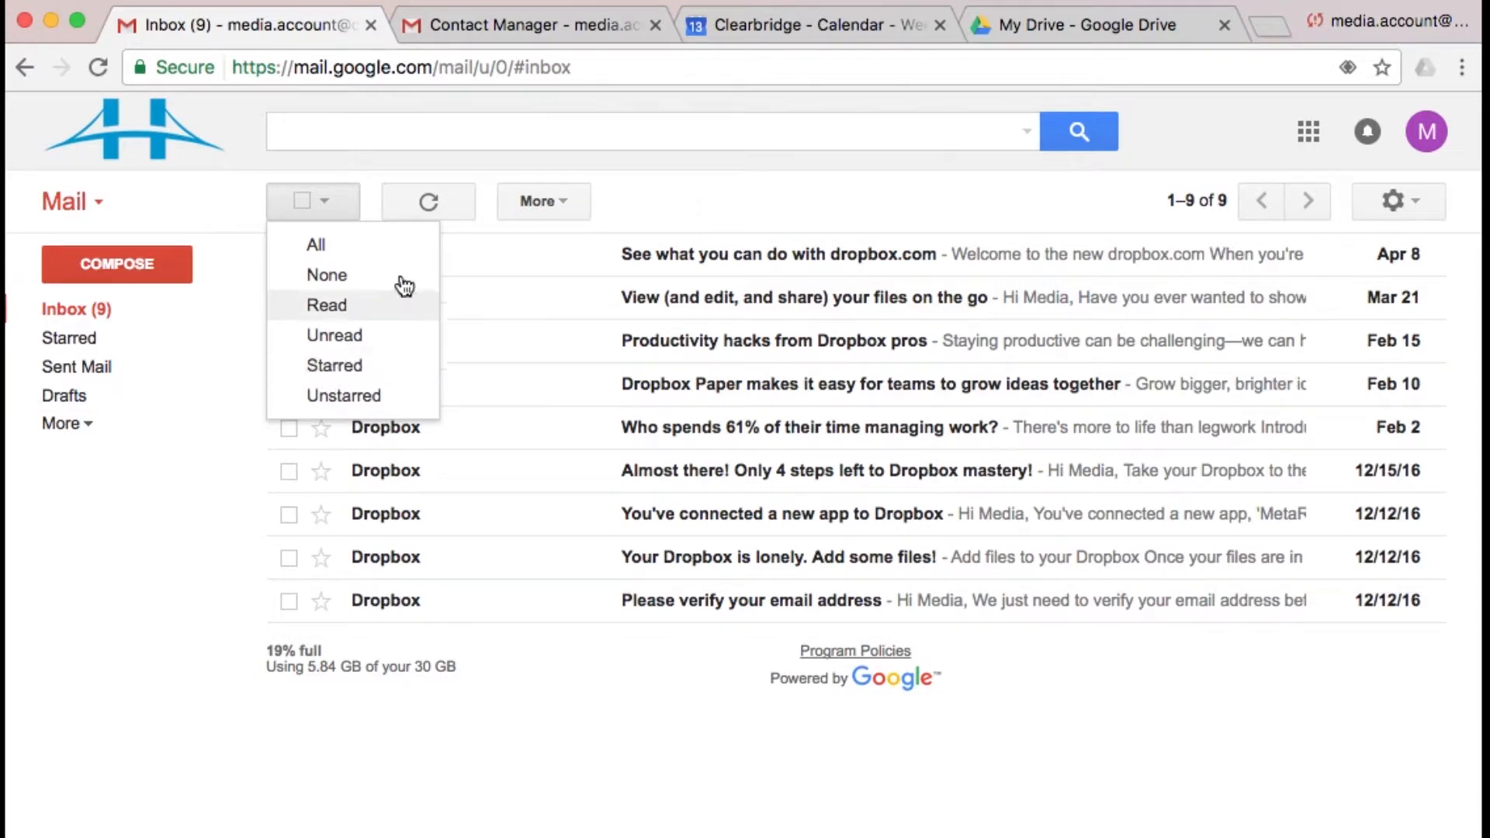
pyautogui.click(683, 166)
# Step: Star the "Productivity hacks from Dropbox pros" message and select only the starred messages in the inbox
pyautogui.click(321, 255)
pyautogui.click(321, 341)
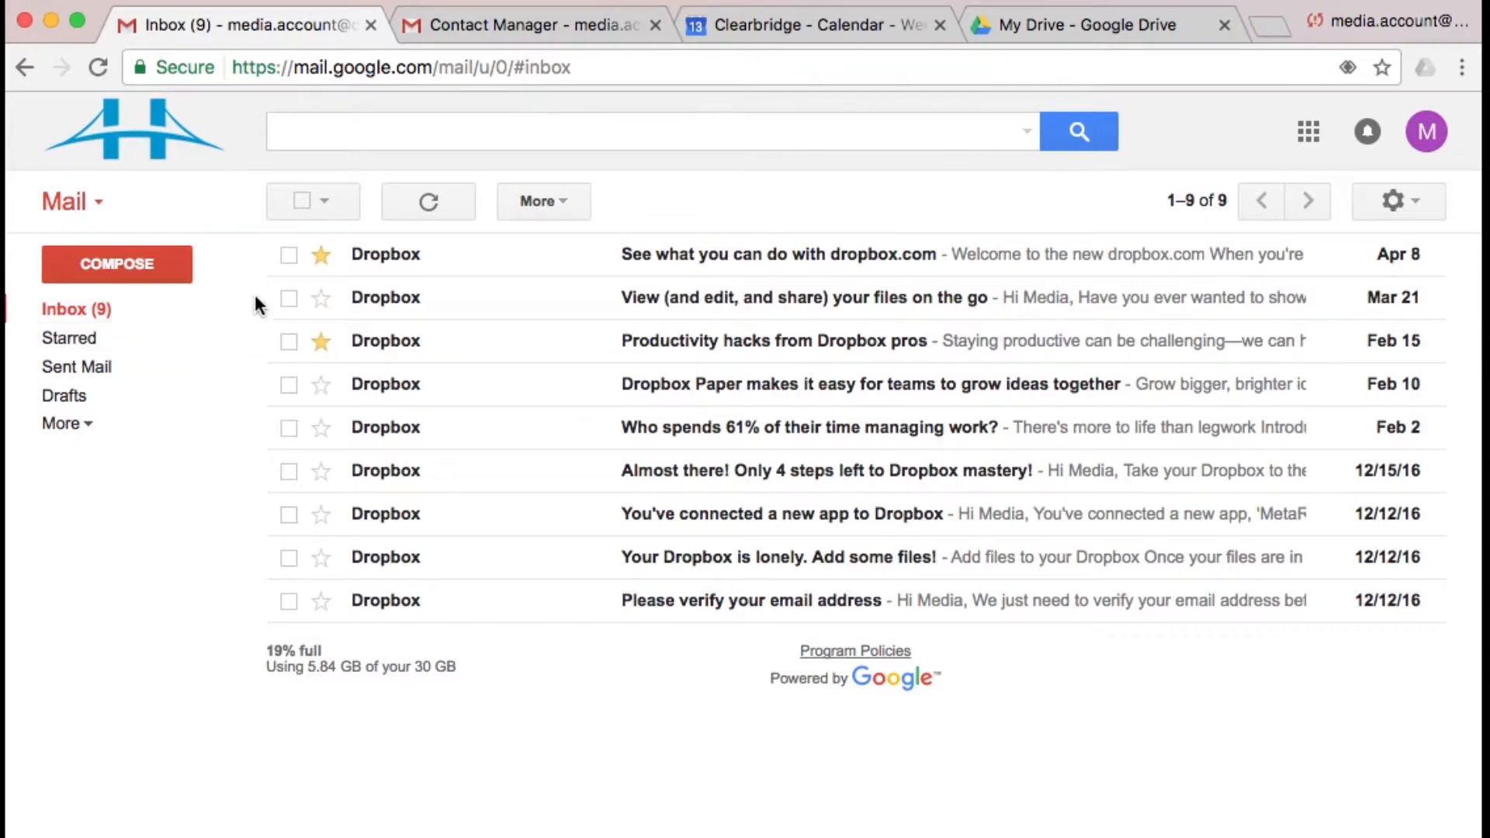
pyautogui.click(321, 255)
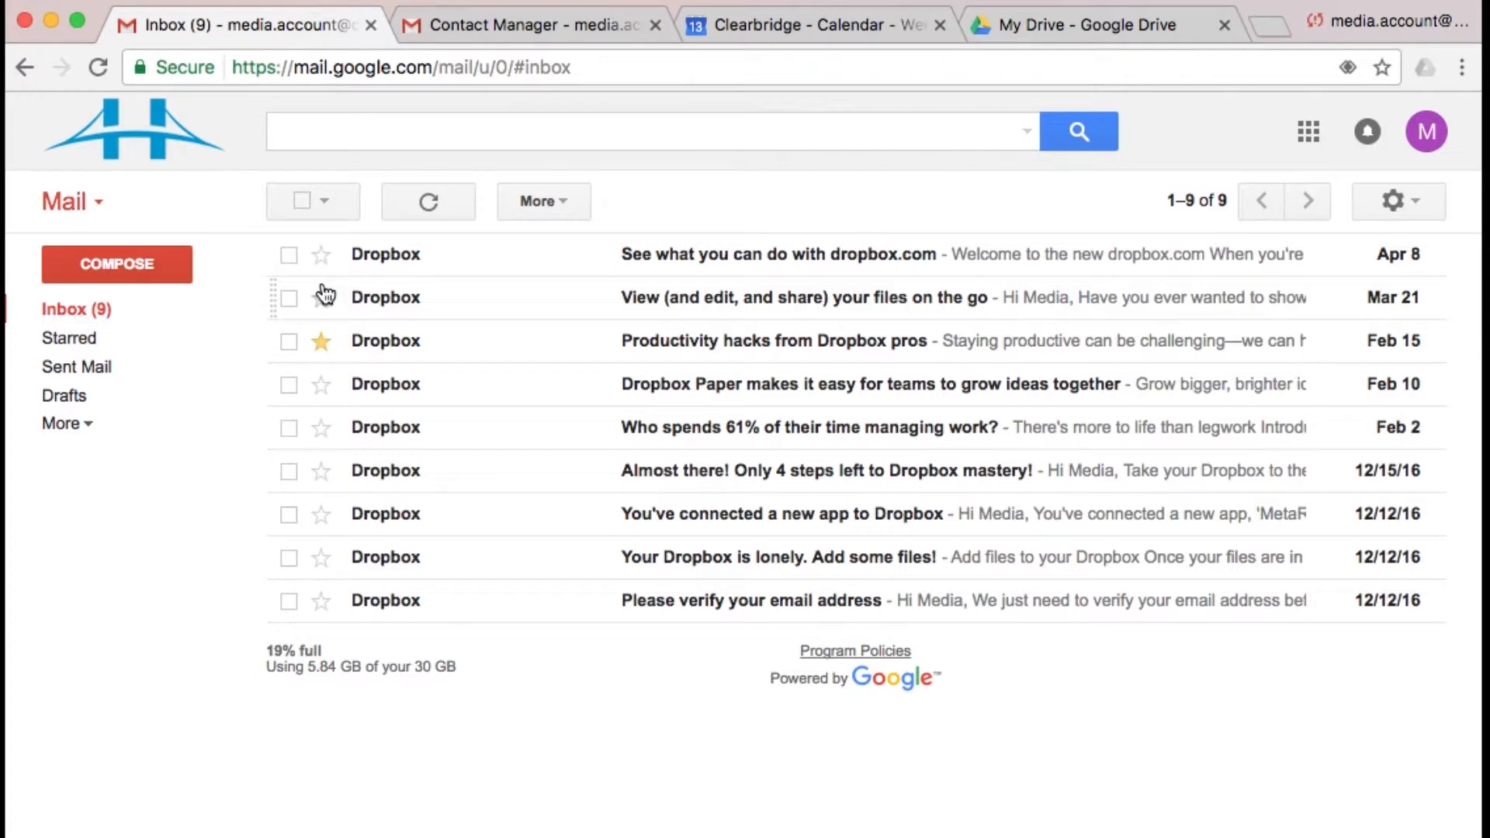
pyautogui.click(325, 202)
pyautogui.click(348, 366)
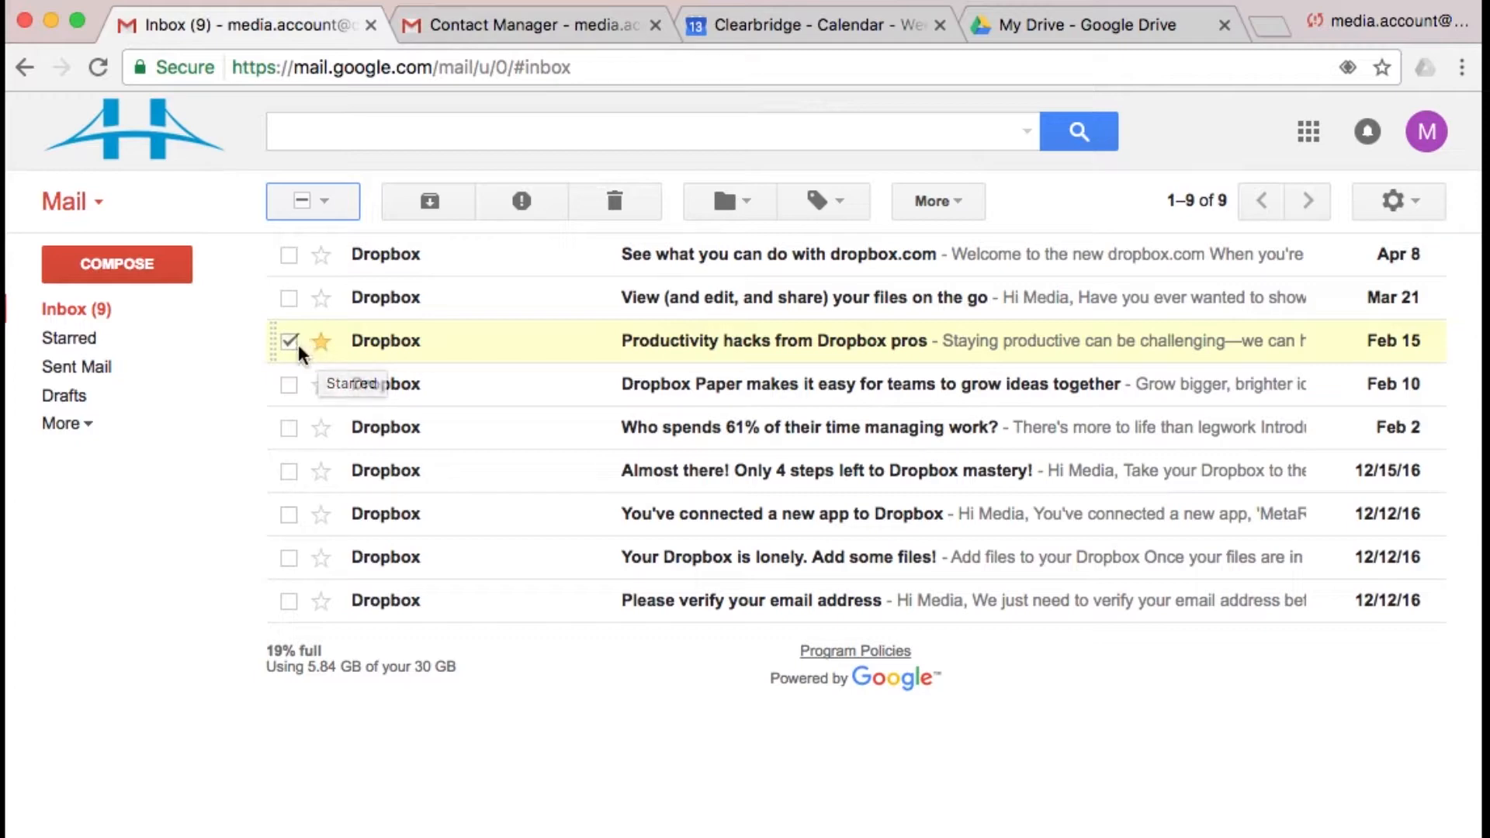
# Step: Deselect all messages and remove the star from "Productivity hacks from Dropbox pros"
pyautogui.click(324, 203)
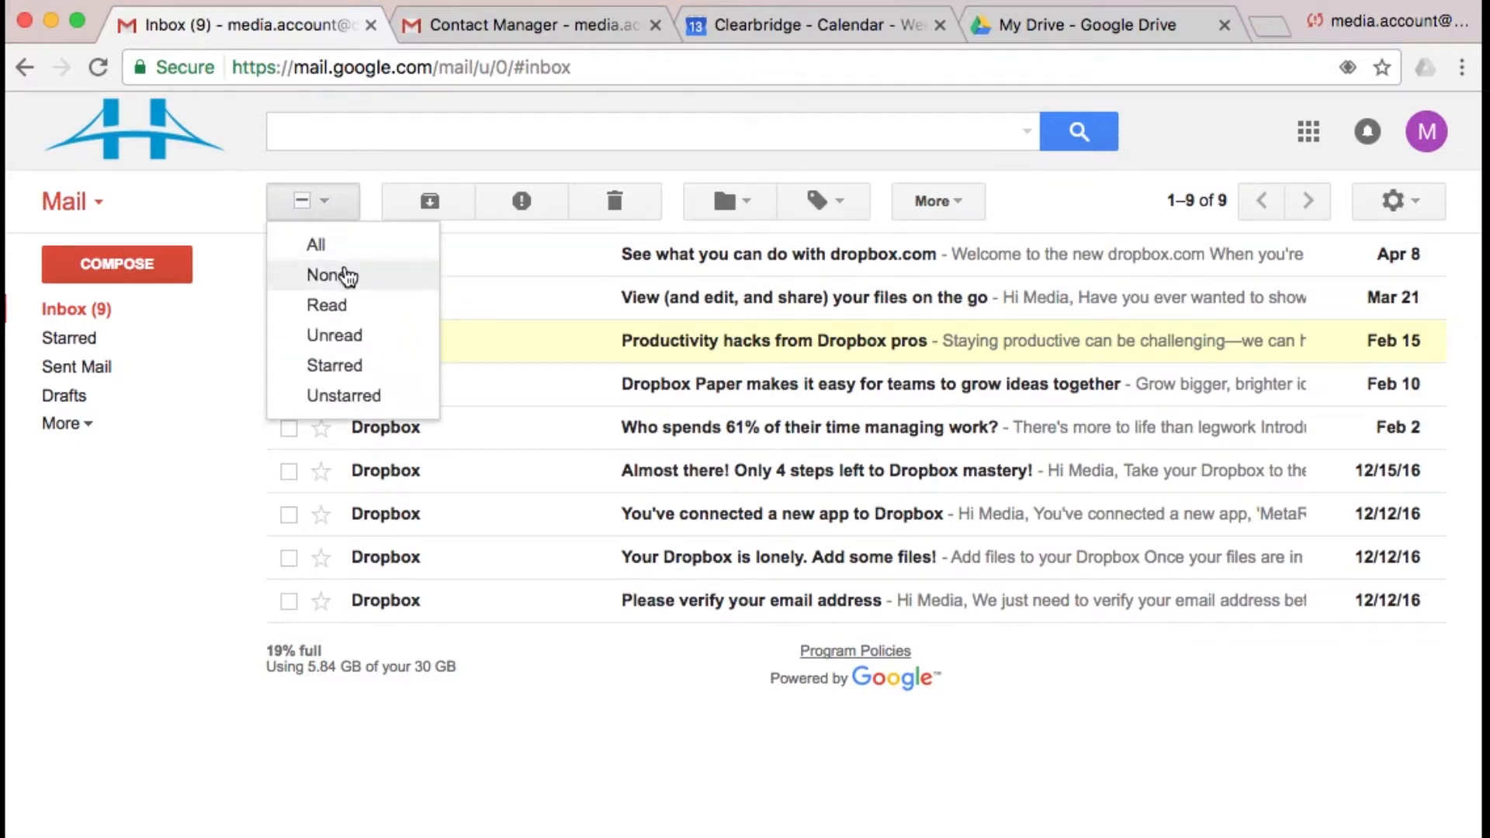
pyautogui.click(347, 276)
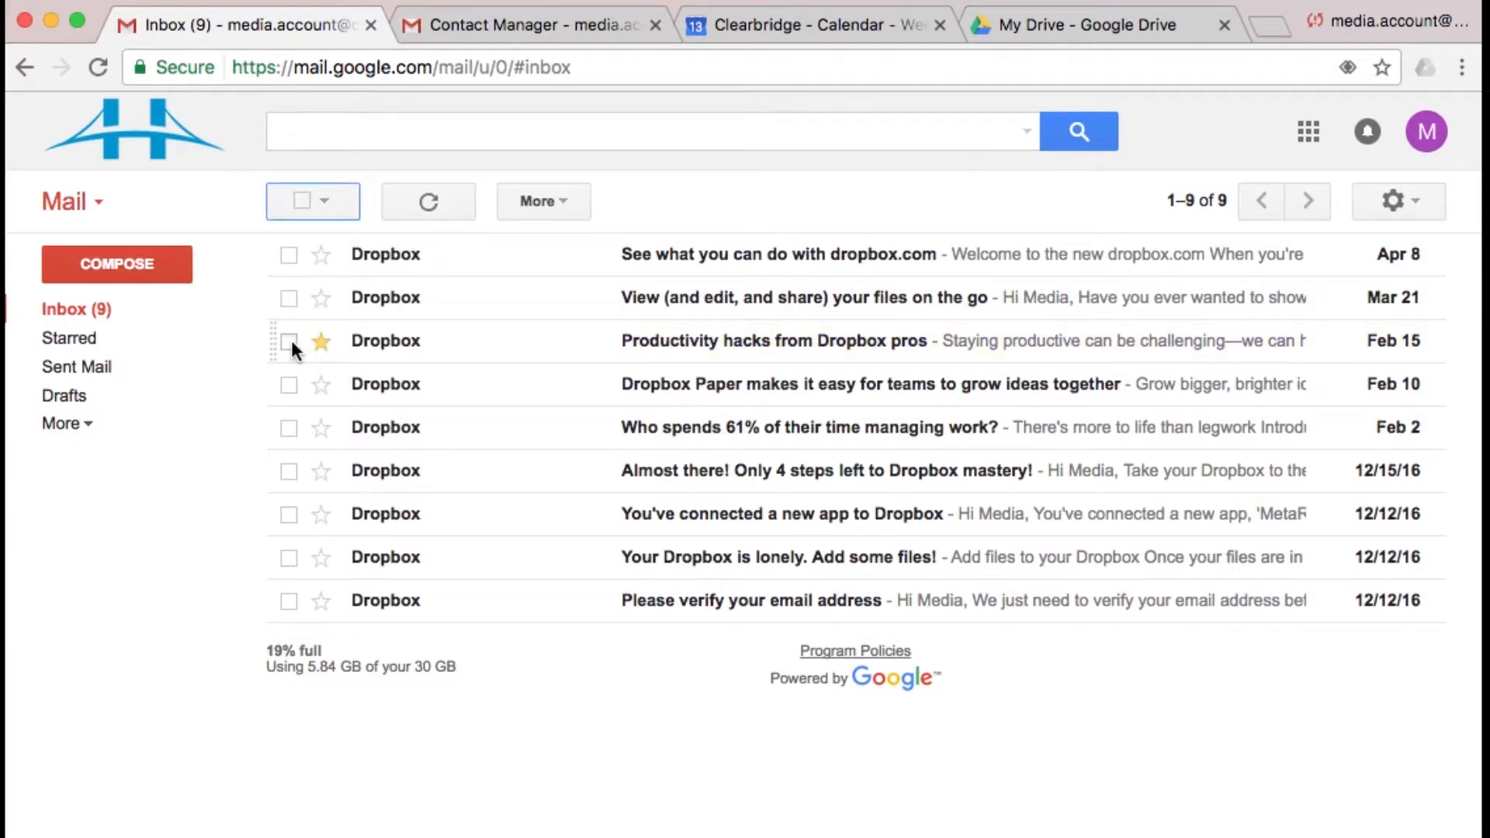
pyautogui.click(320, 341)
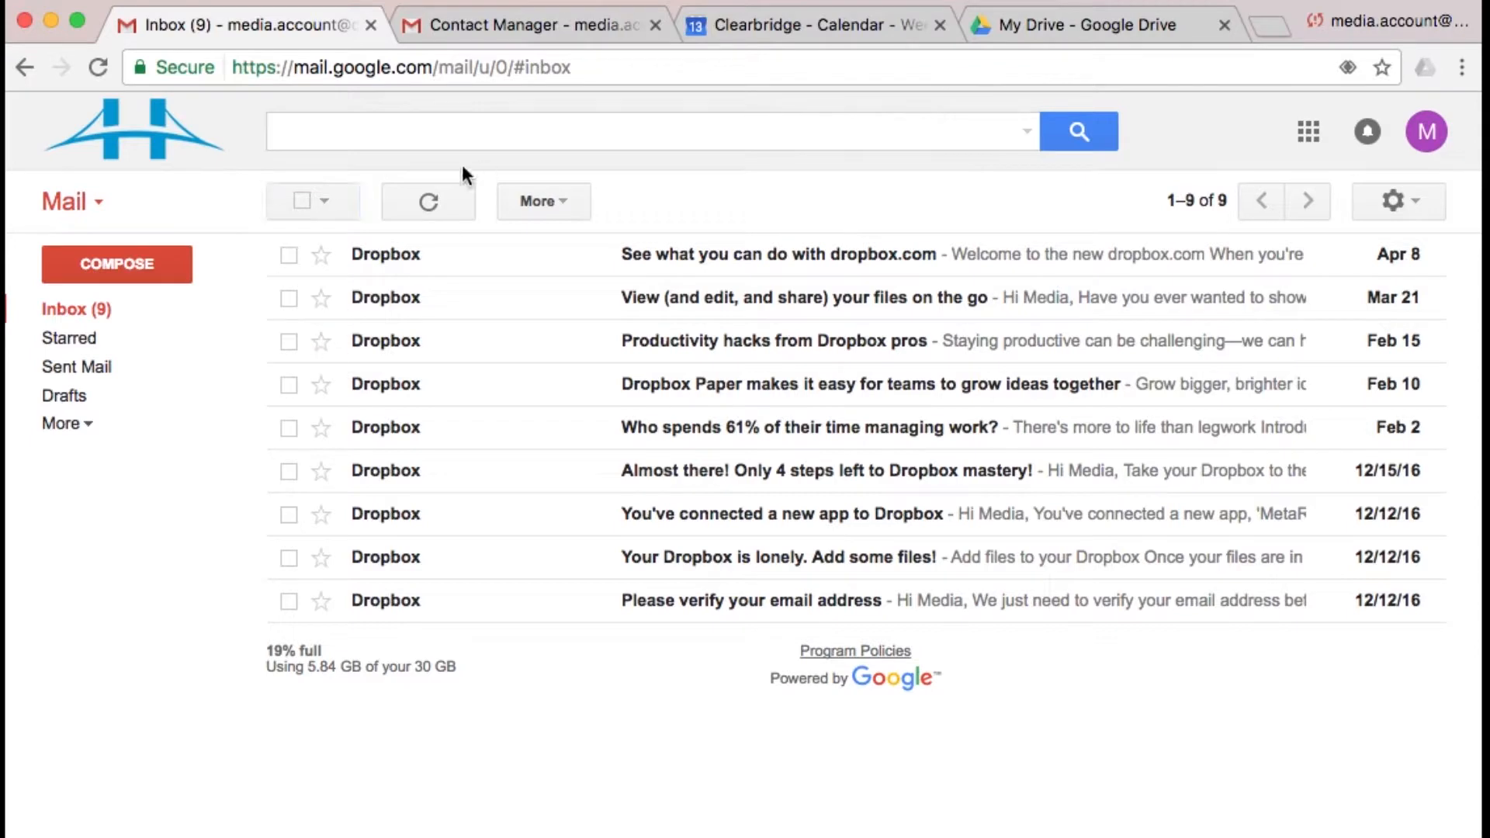
# Step: Refresh the inbox and view the additional actions offered while no message is selected
pyautogui.click(427, 202)
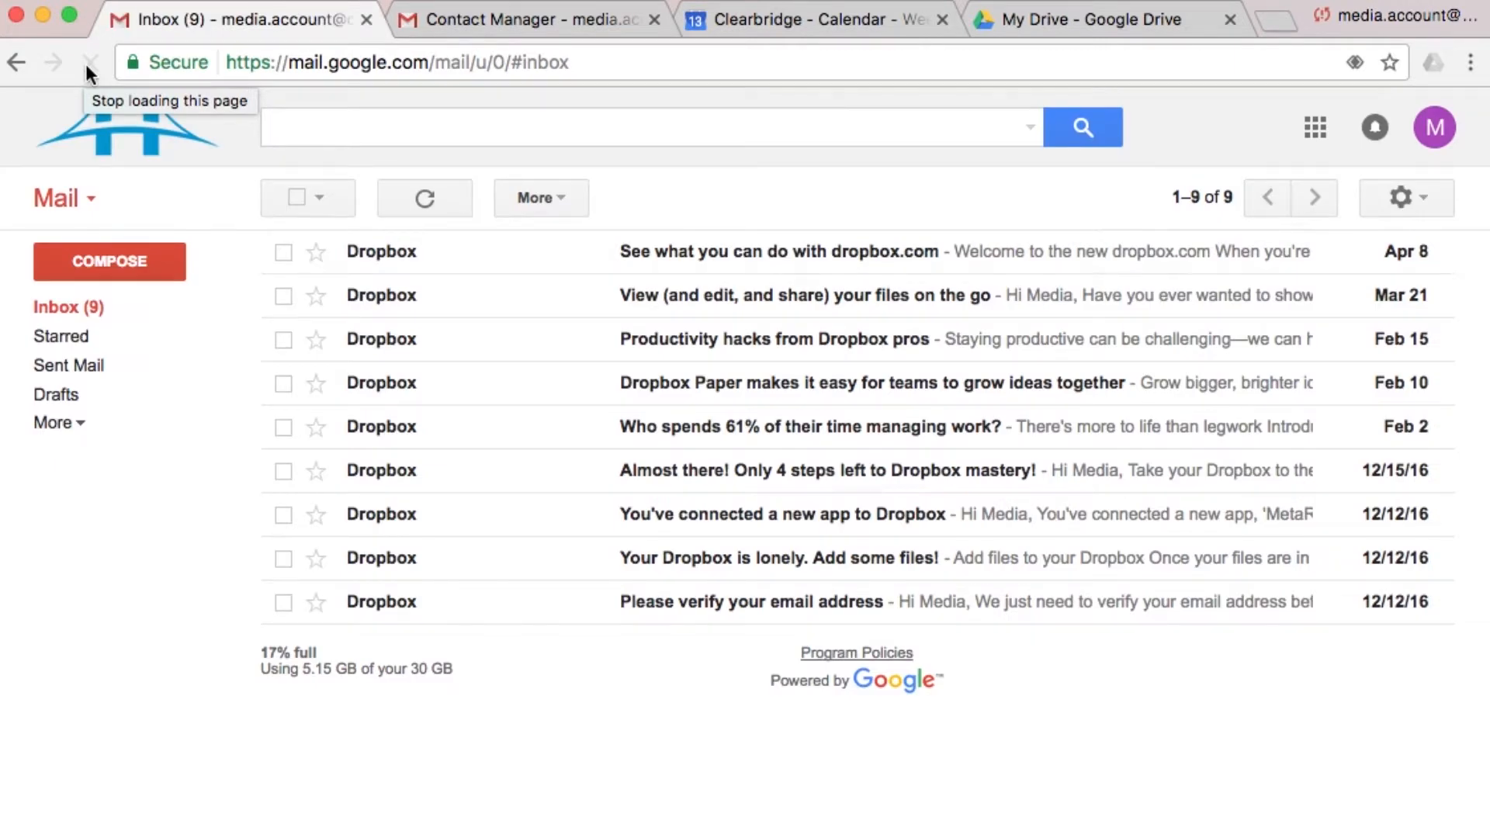
pyautogui.click(449, 198)
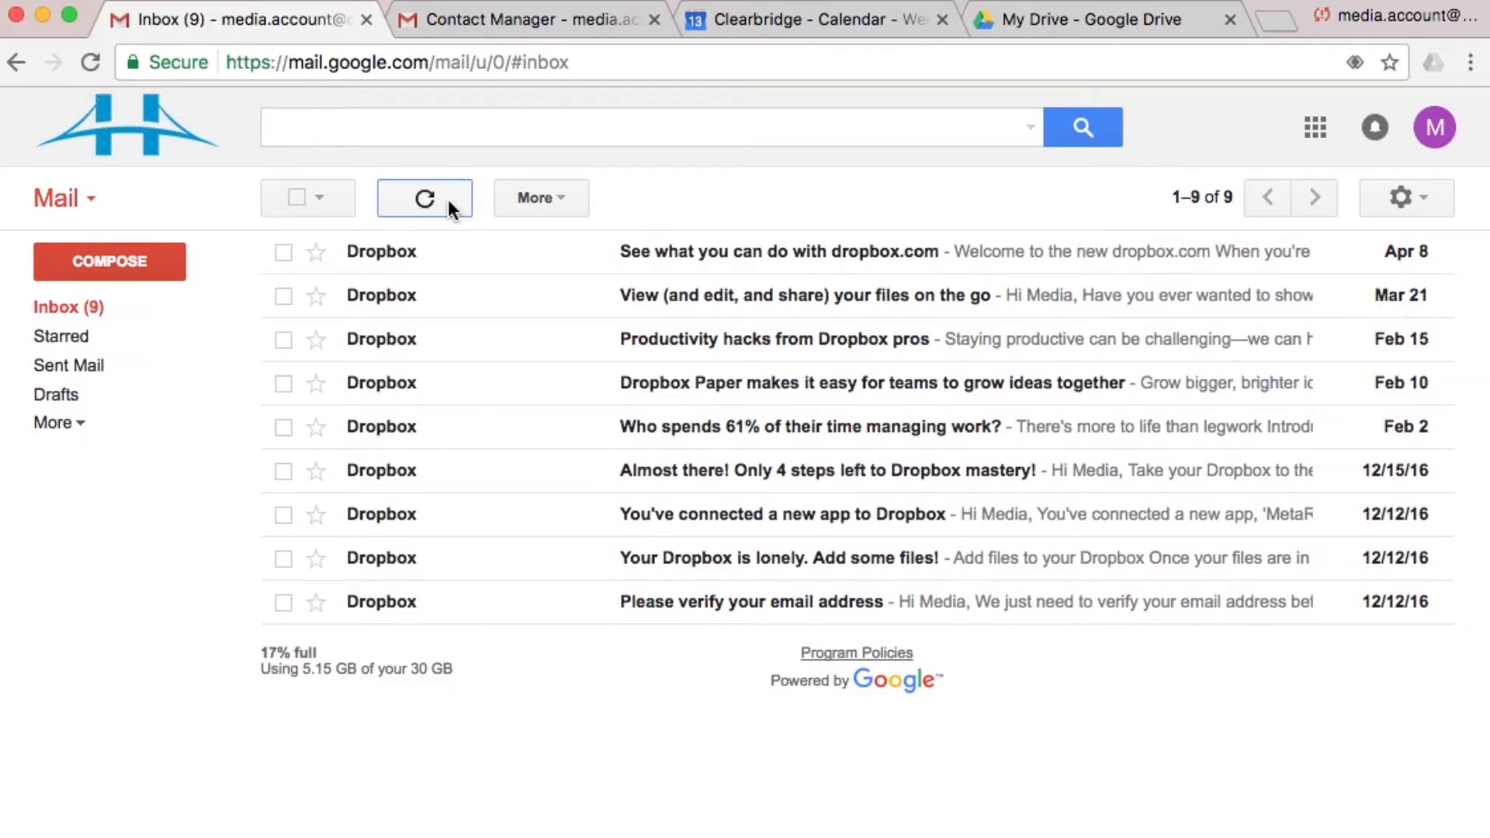
pyautogui.click(547, 197)
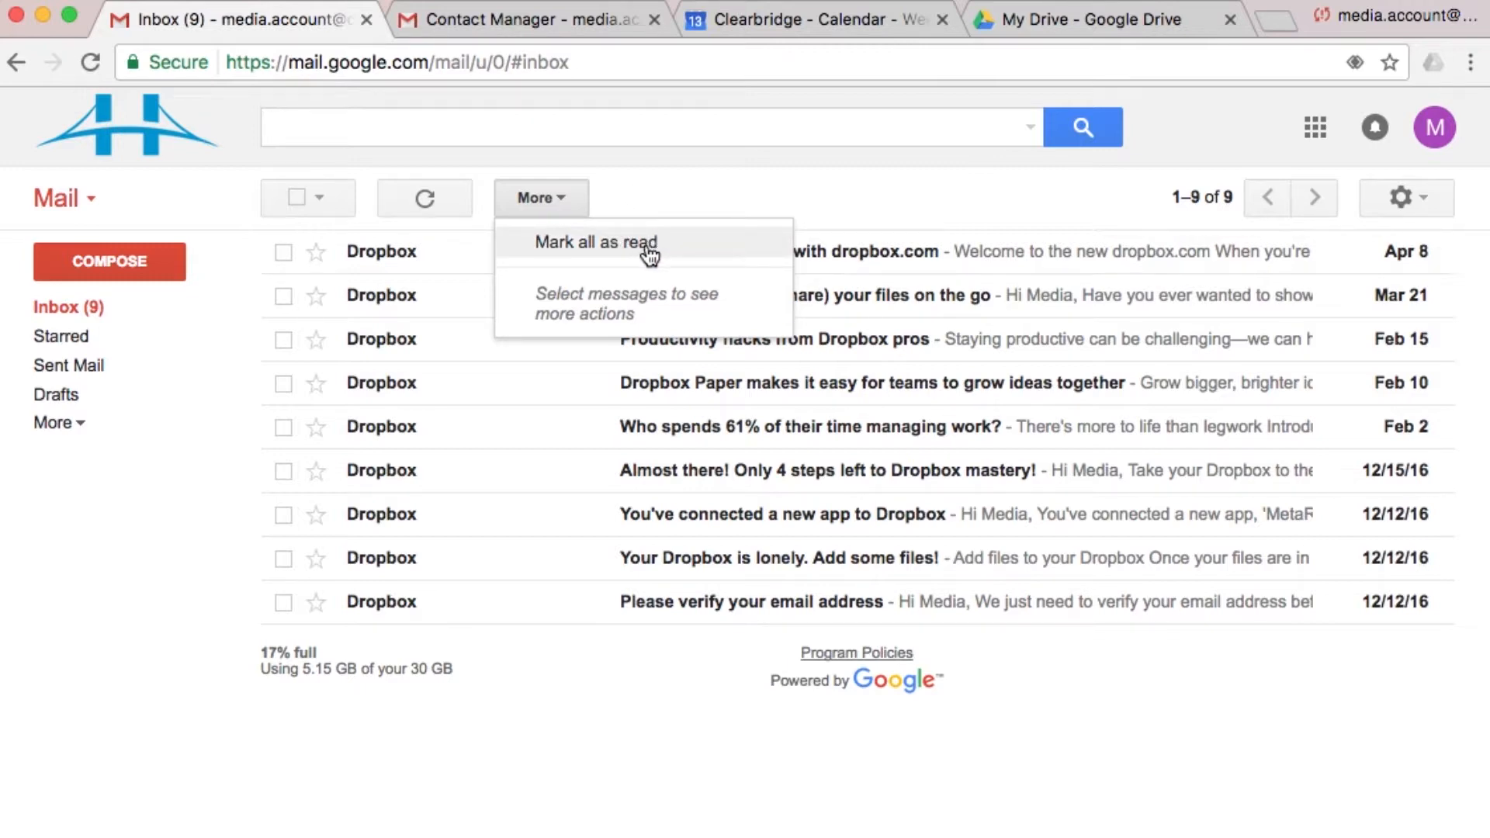
pyautogui.click(663, 199)
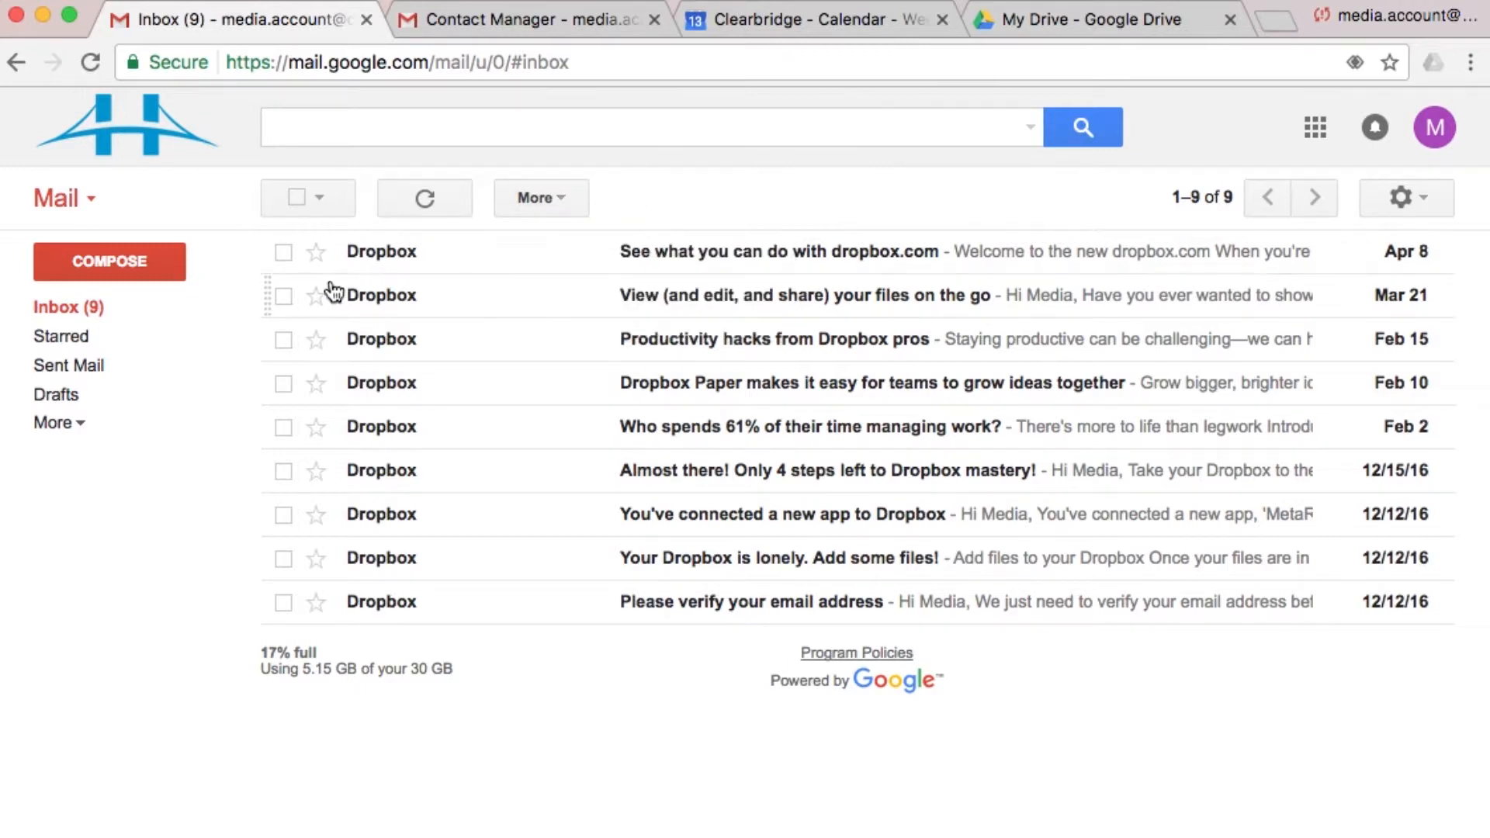
# Step: Select the message "See what you can do with dropbox.com", view its additional actions, and add and remove its star
pyautogui.click(286, 260)
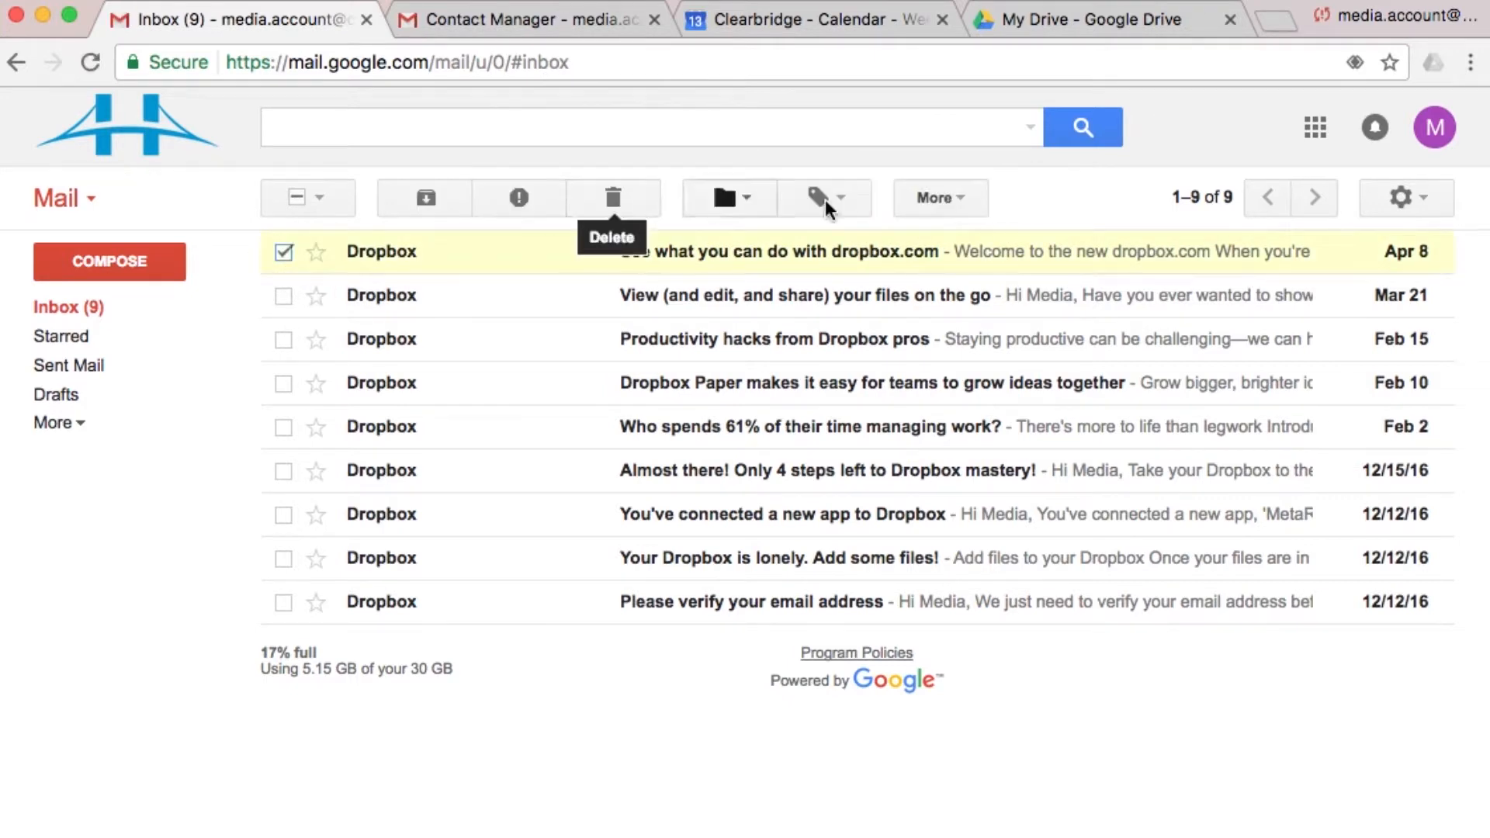
pyautogui.click(957, 194)
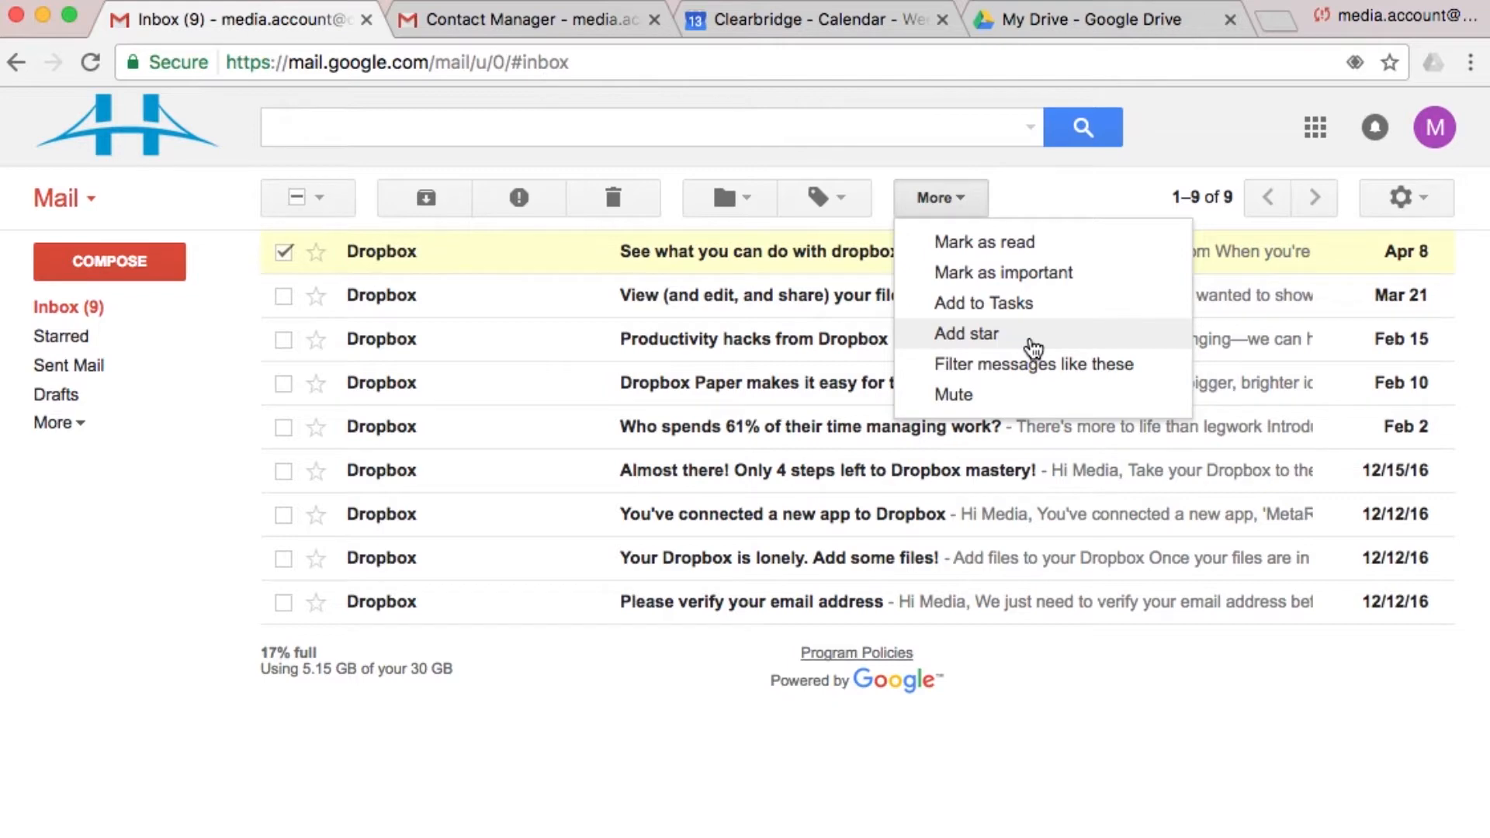
pyautogui.click(318, 256)
pyautogui.click(318, 259)
pyautogui.click(938, 197)
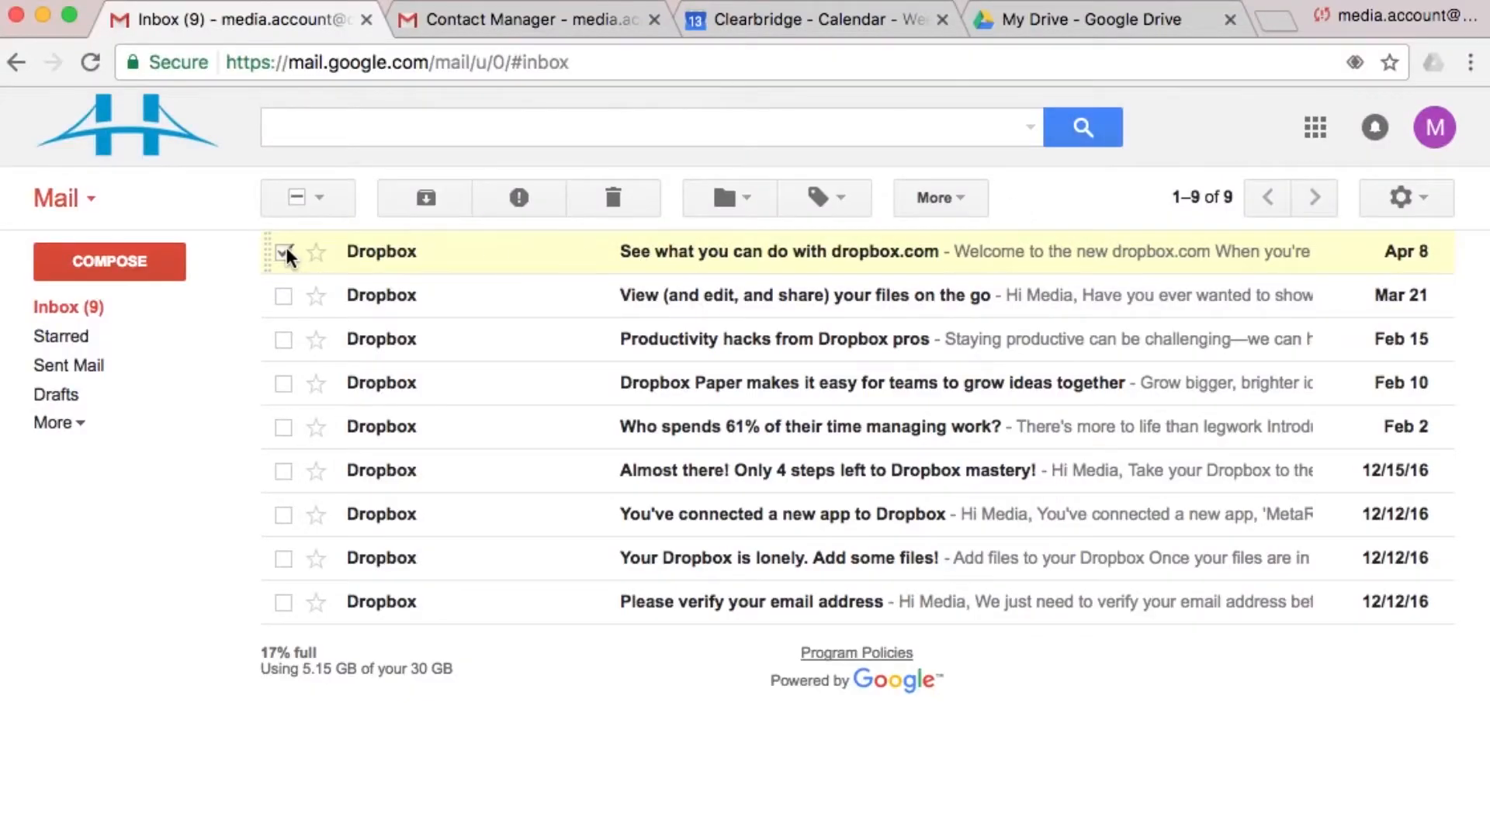
# Step: Toggle the selection of "See what you can do with dropbox.com" and archive the message
pyautogui.click(284, 250)
pyautogui.click(284, 250)
pyautogui.click(284, 250)
pyautogui.click(284, 250)
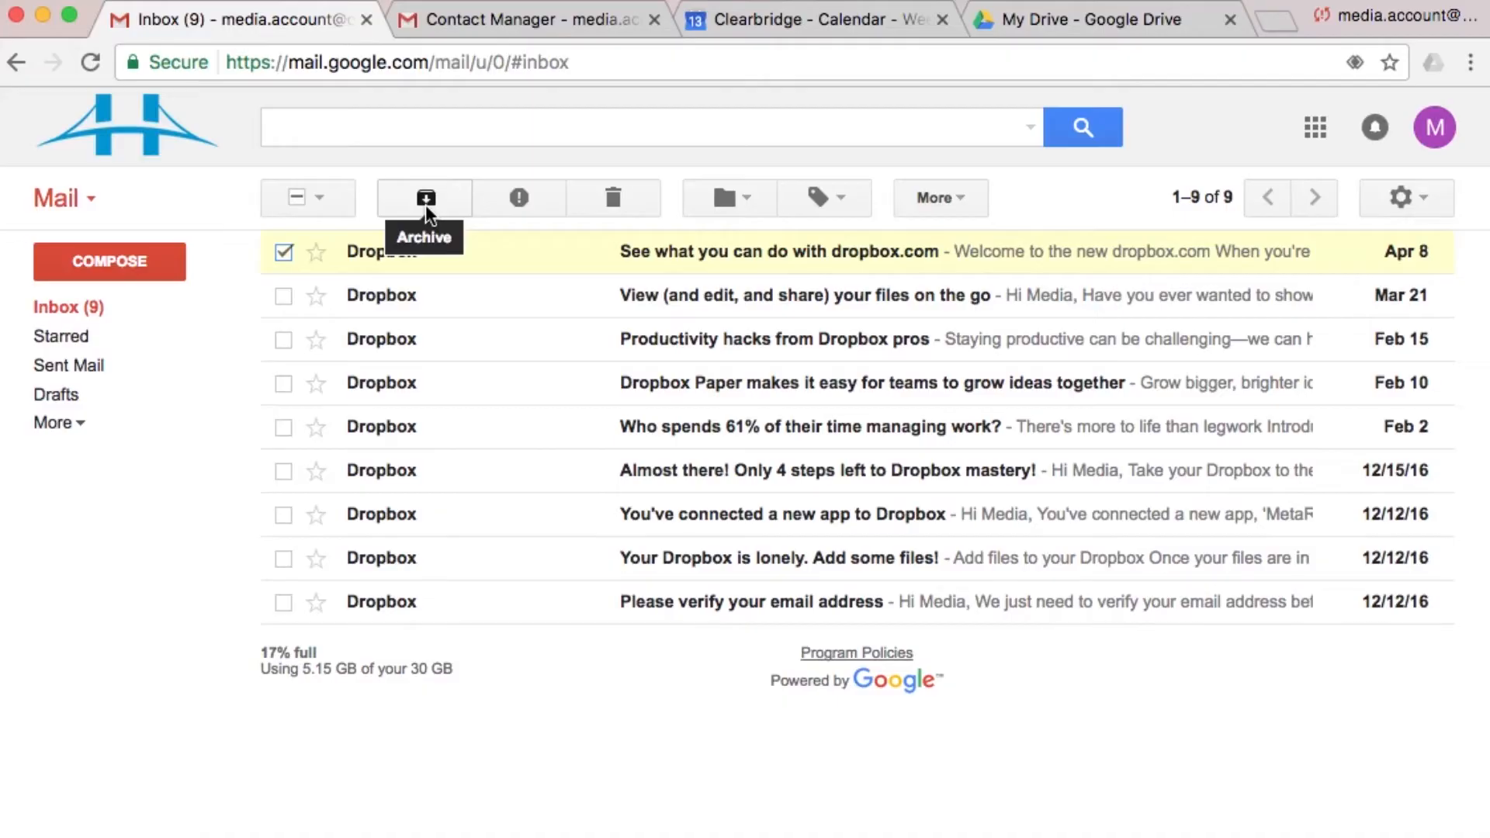
pyautogui.click(426, 203)
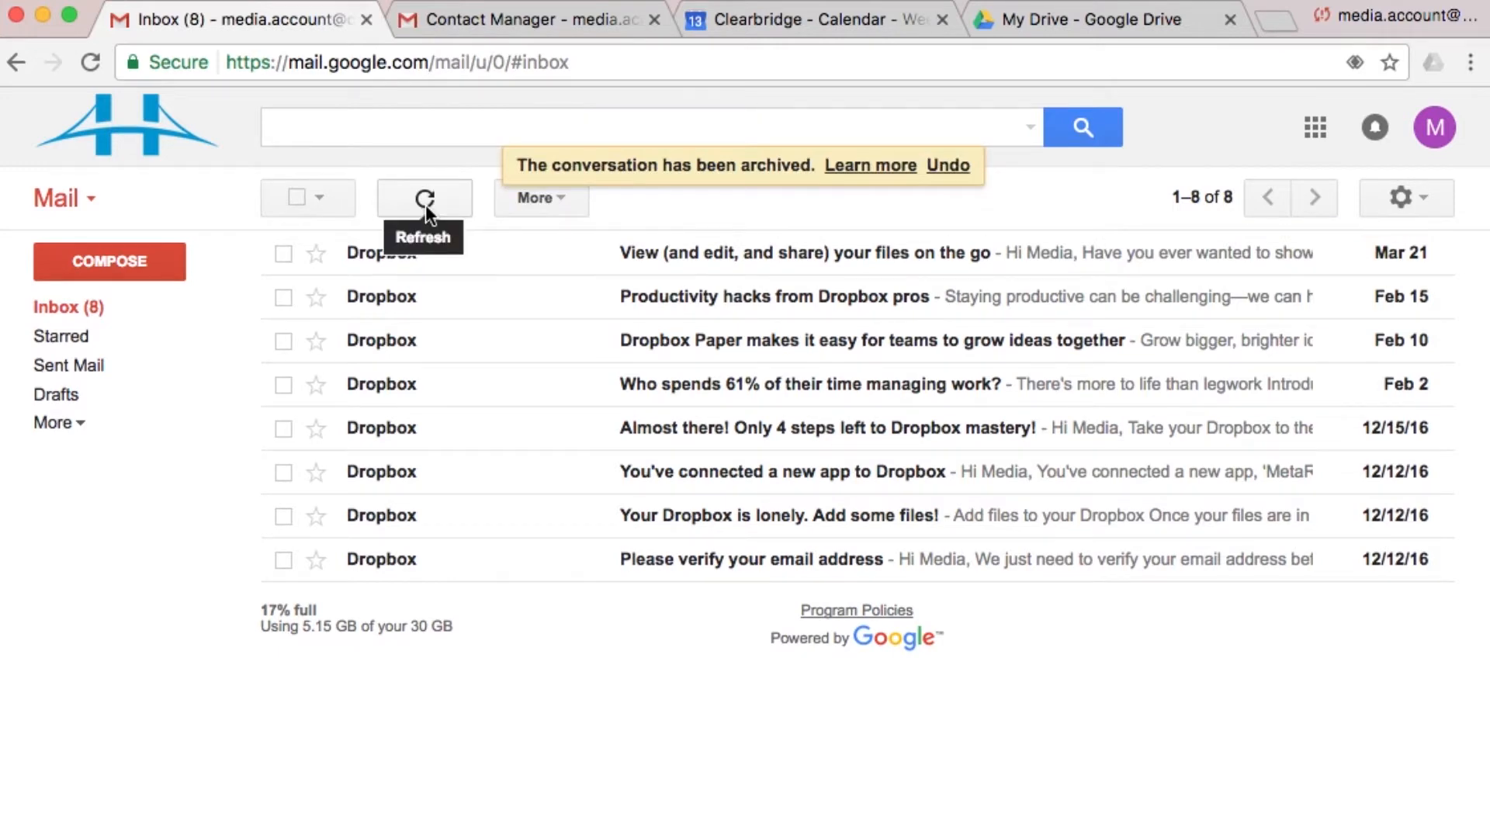
# Step: Expand the folder list to view All Mail and return to the inbox
pyautogui.click(56, 424)
pyautogui.click(80, 492)
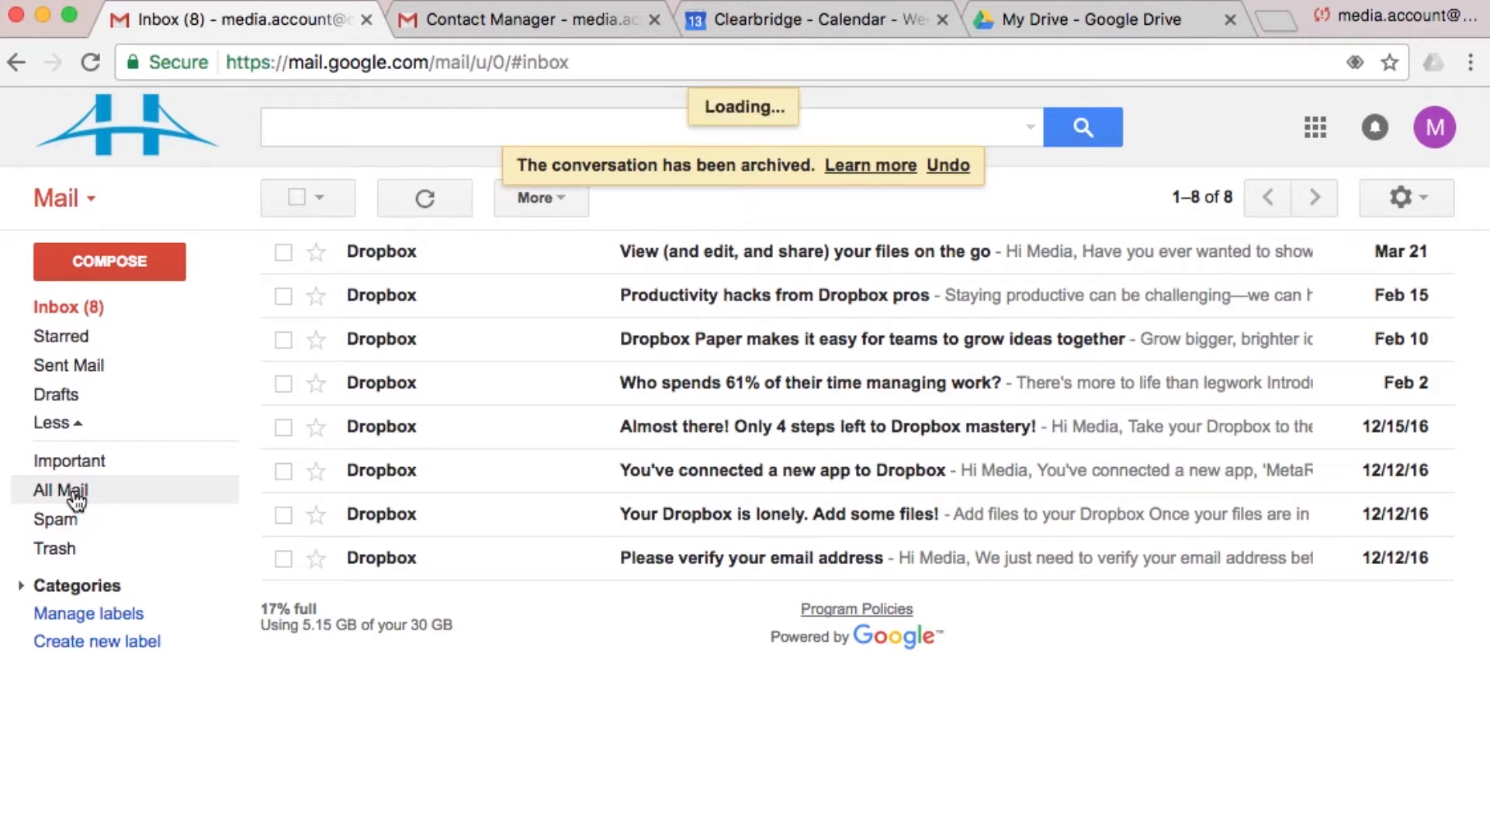
pyautogui.click(56, 305)
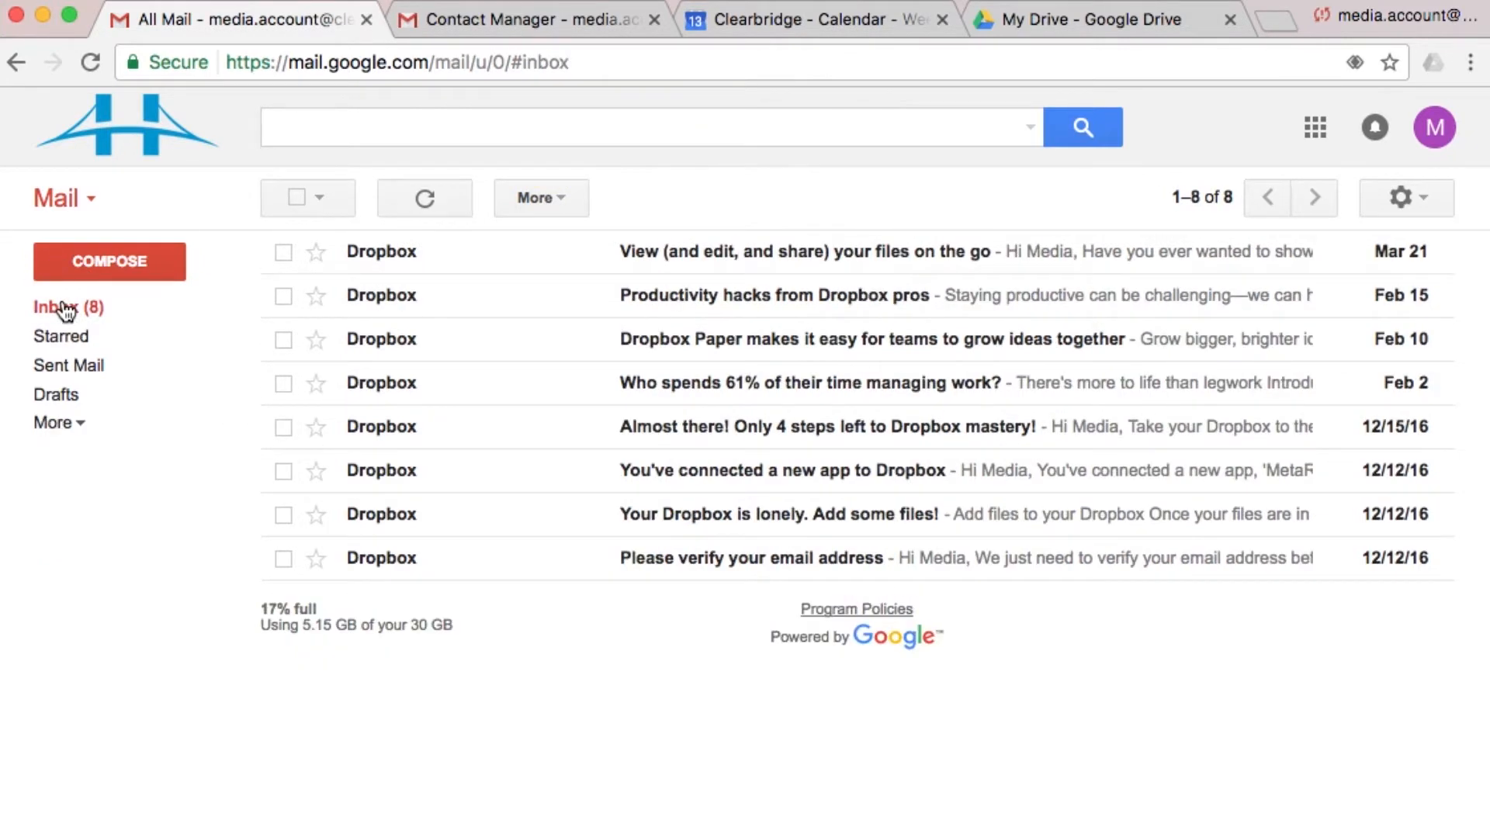
# Step: Move the message "View (and edit, and share) your files on the go" to Trash
pyautogui.click(283, 251)
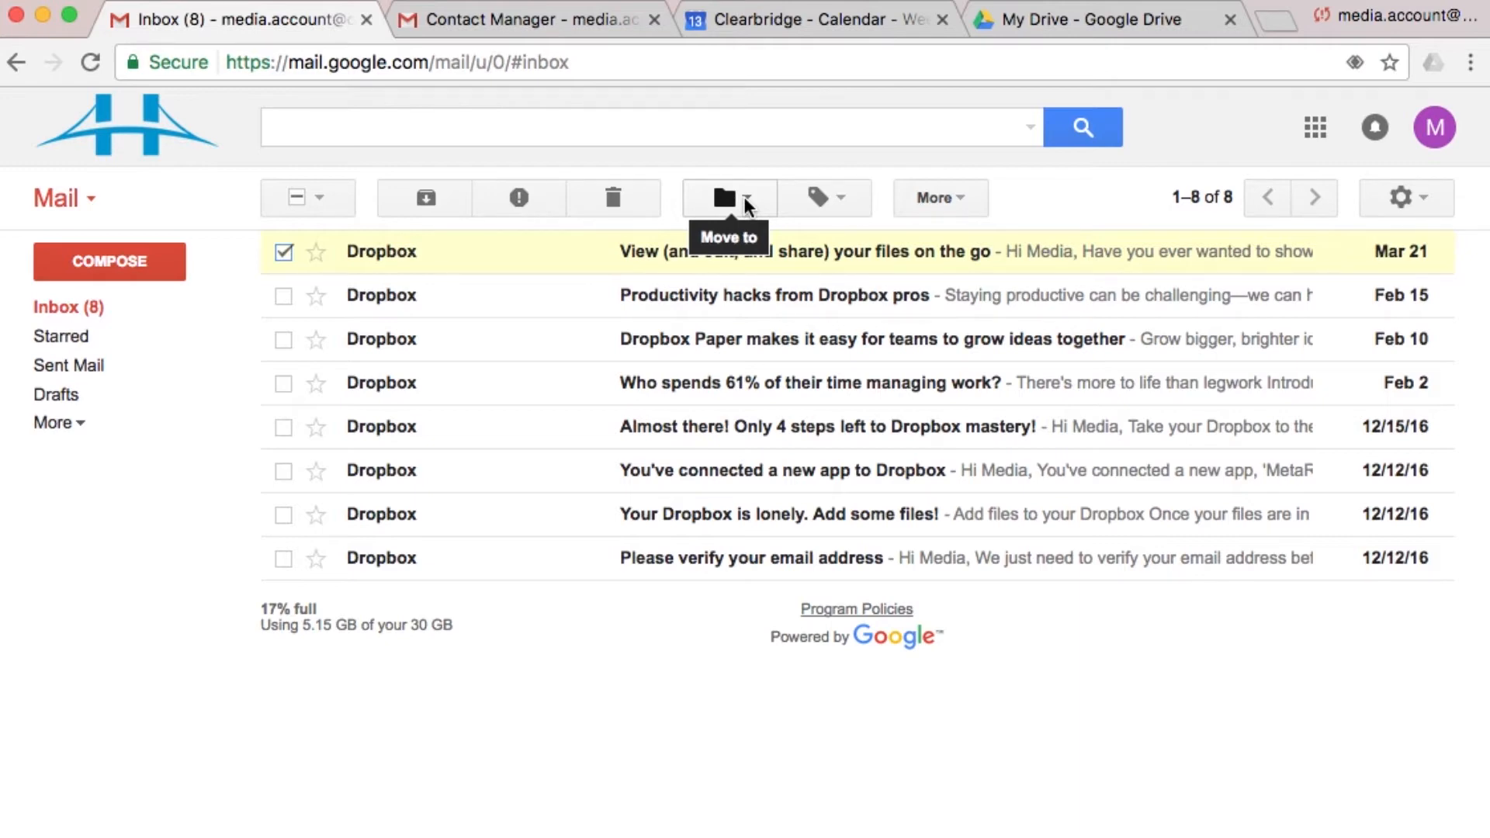
pyautogui.click(702, 197)
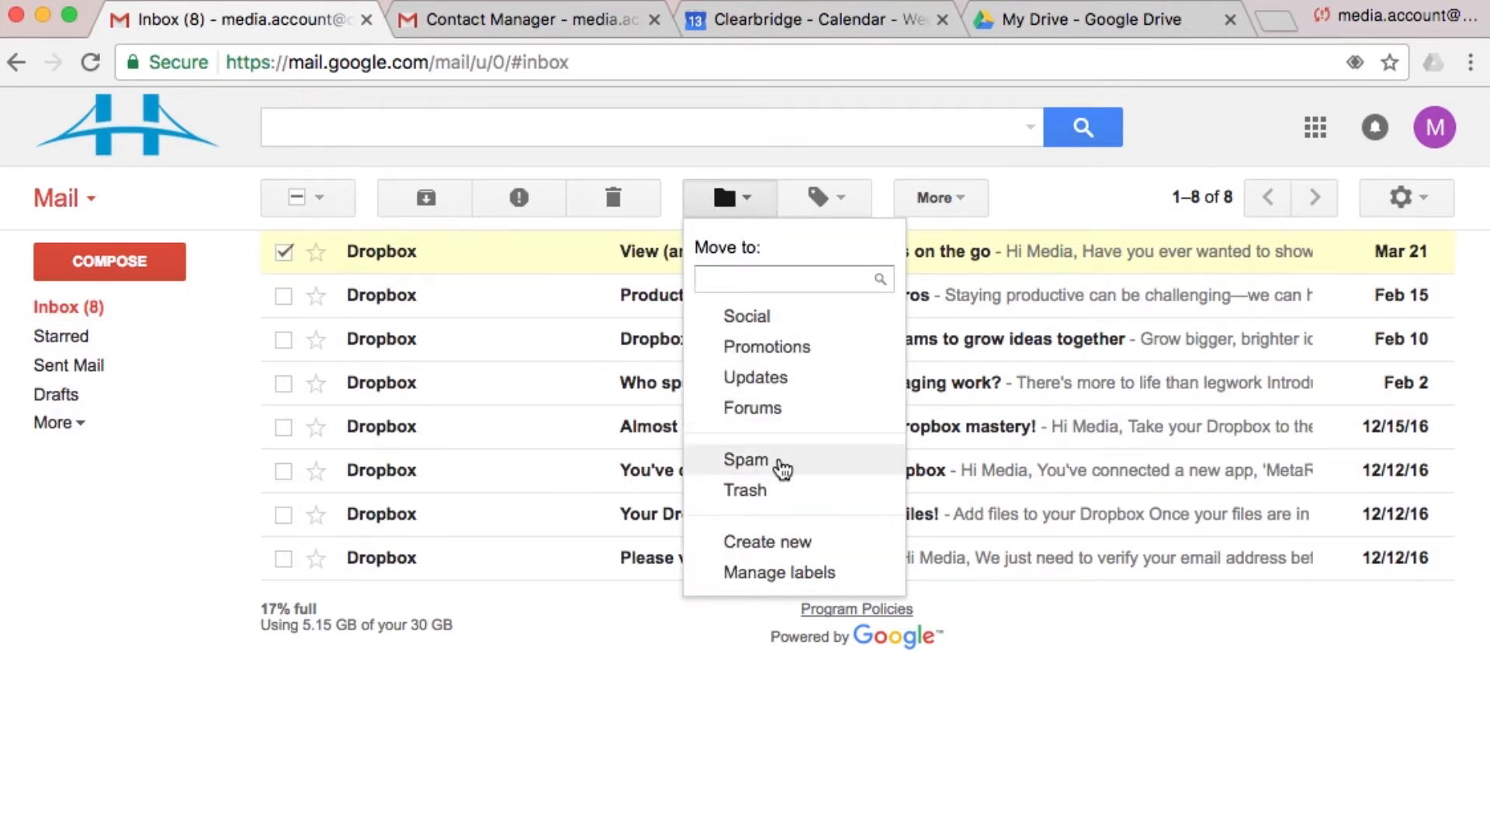
pyautogui.click(772, 496)
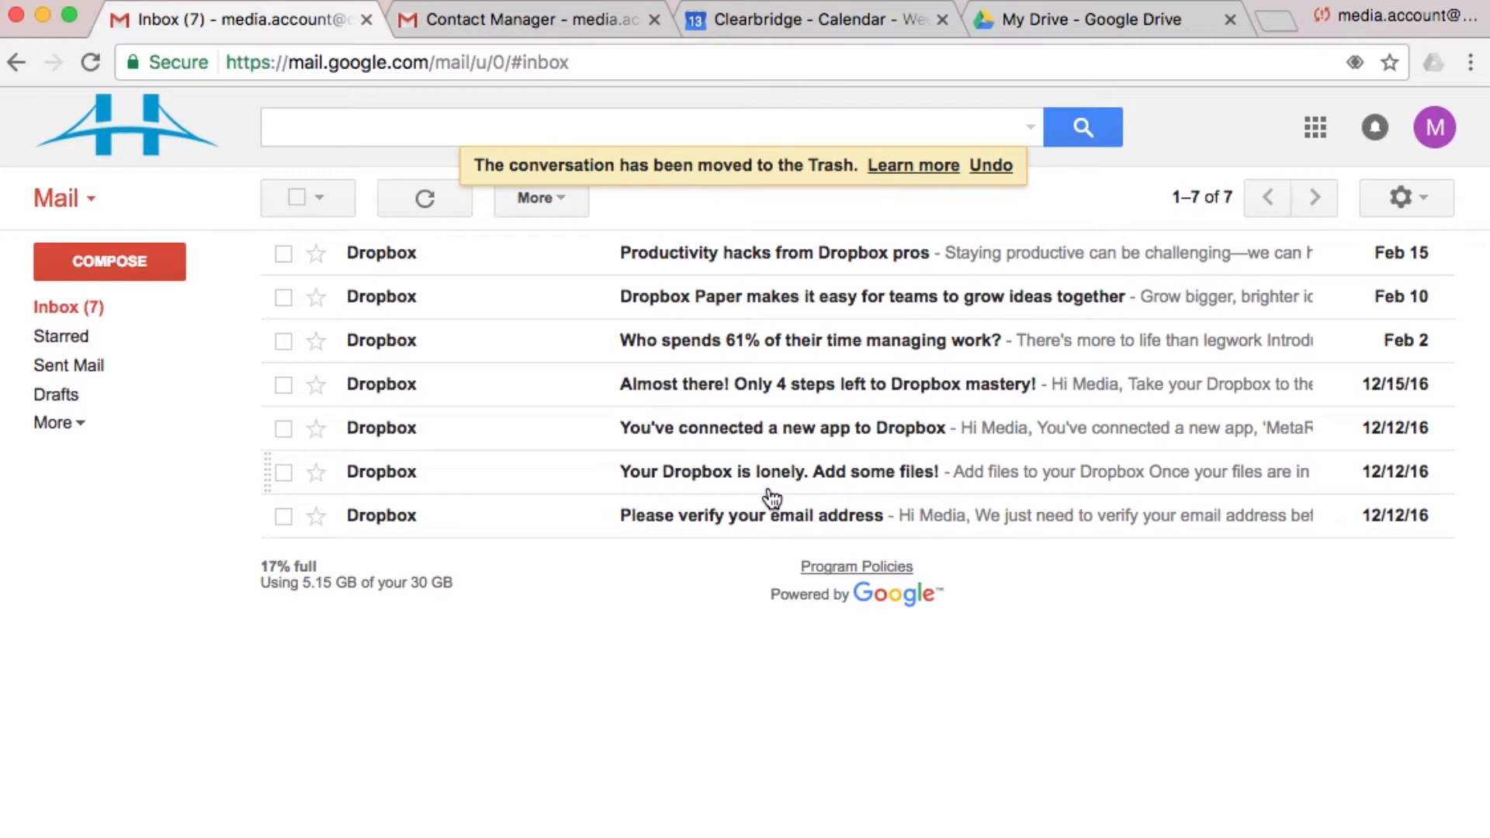
# Step: Apply the label "Project 1" to the message "Dropbox Paper makes it easy for teams to grow ideas together"
pyautogui.click(284, 255)
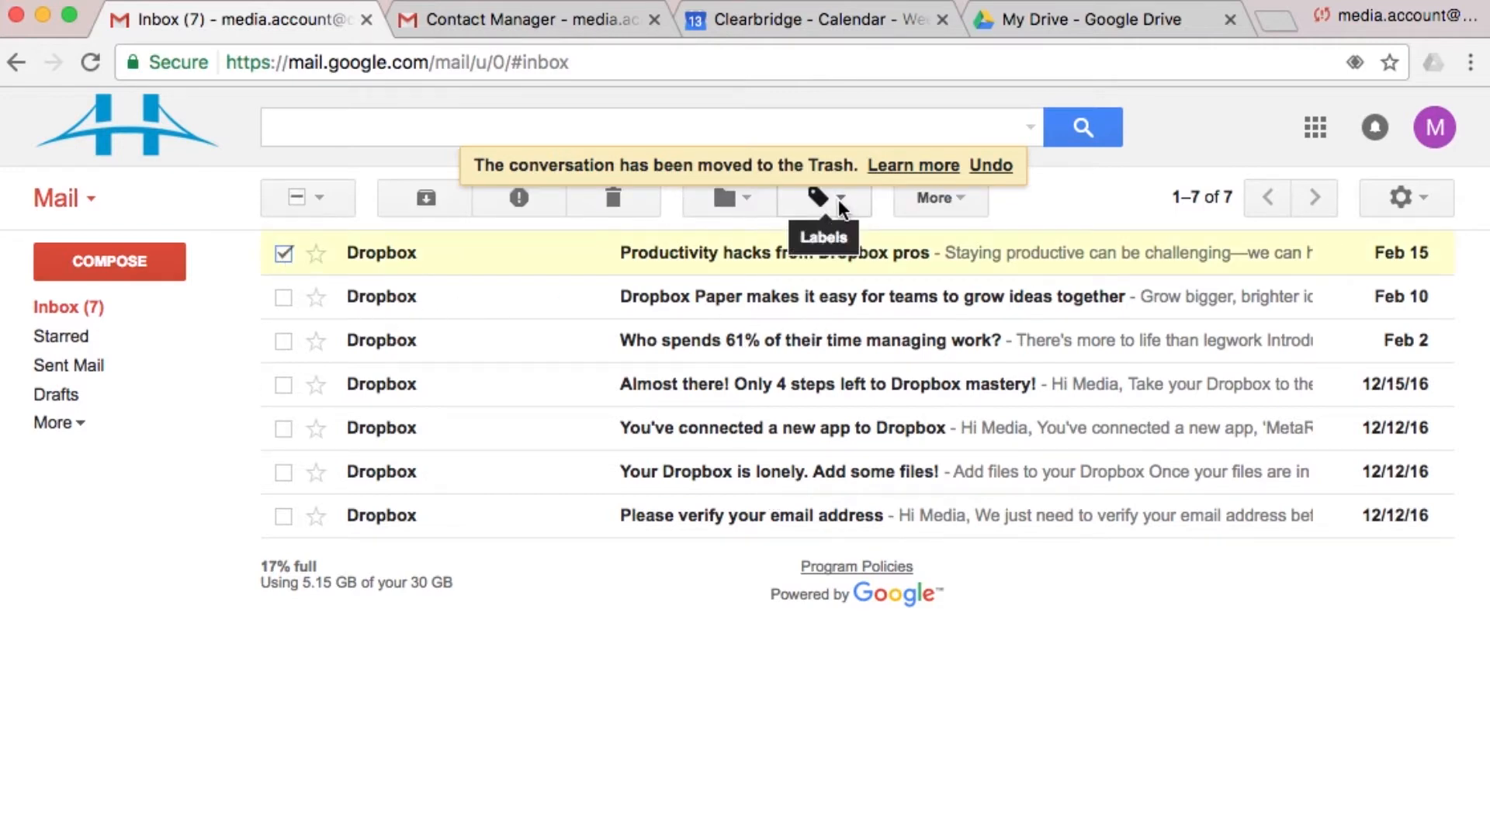
pyautogui.click(838, 198)
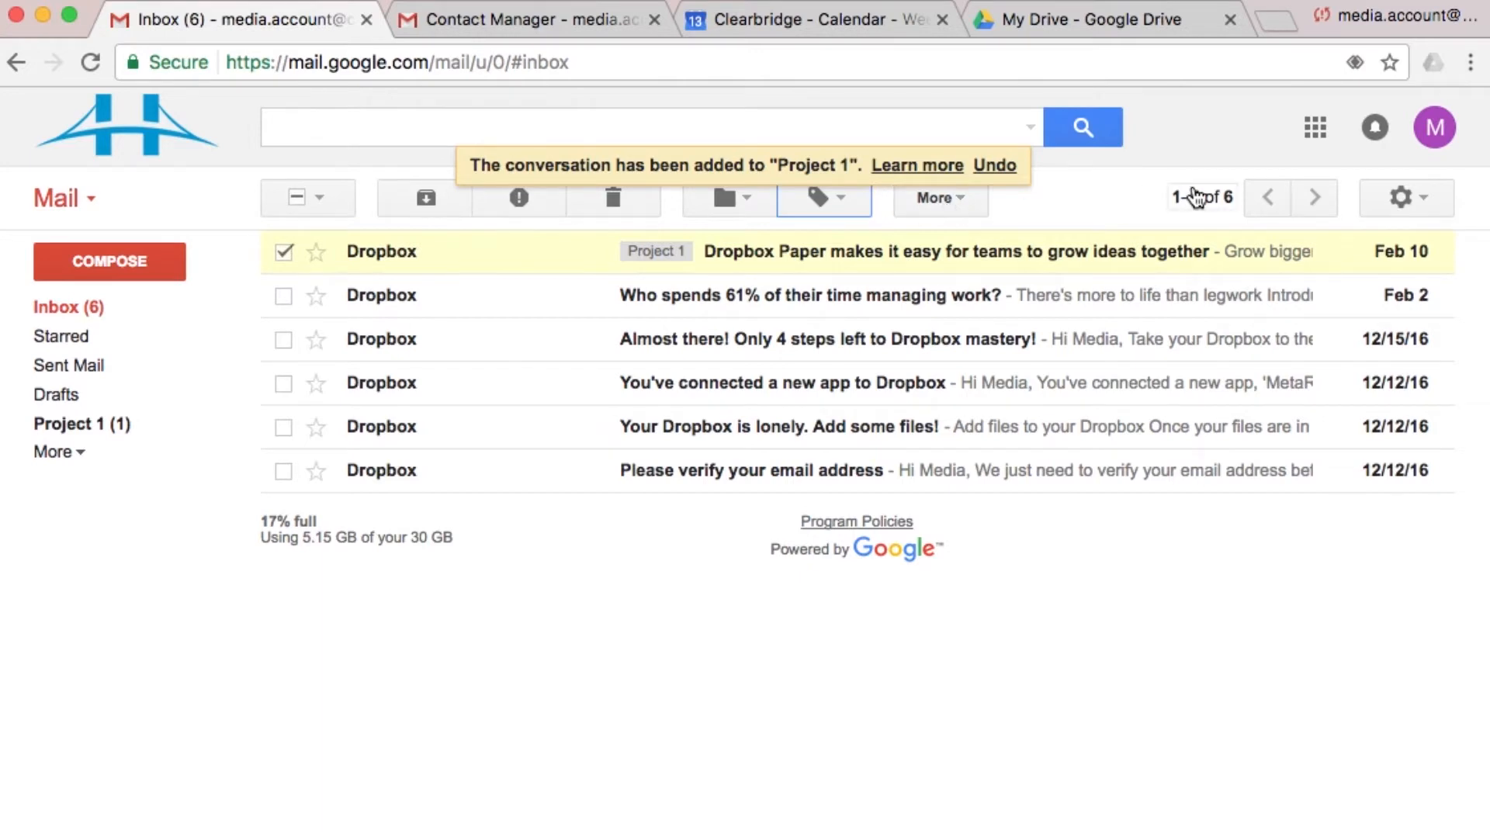
pyautogui.click(1198, 198)
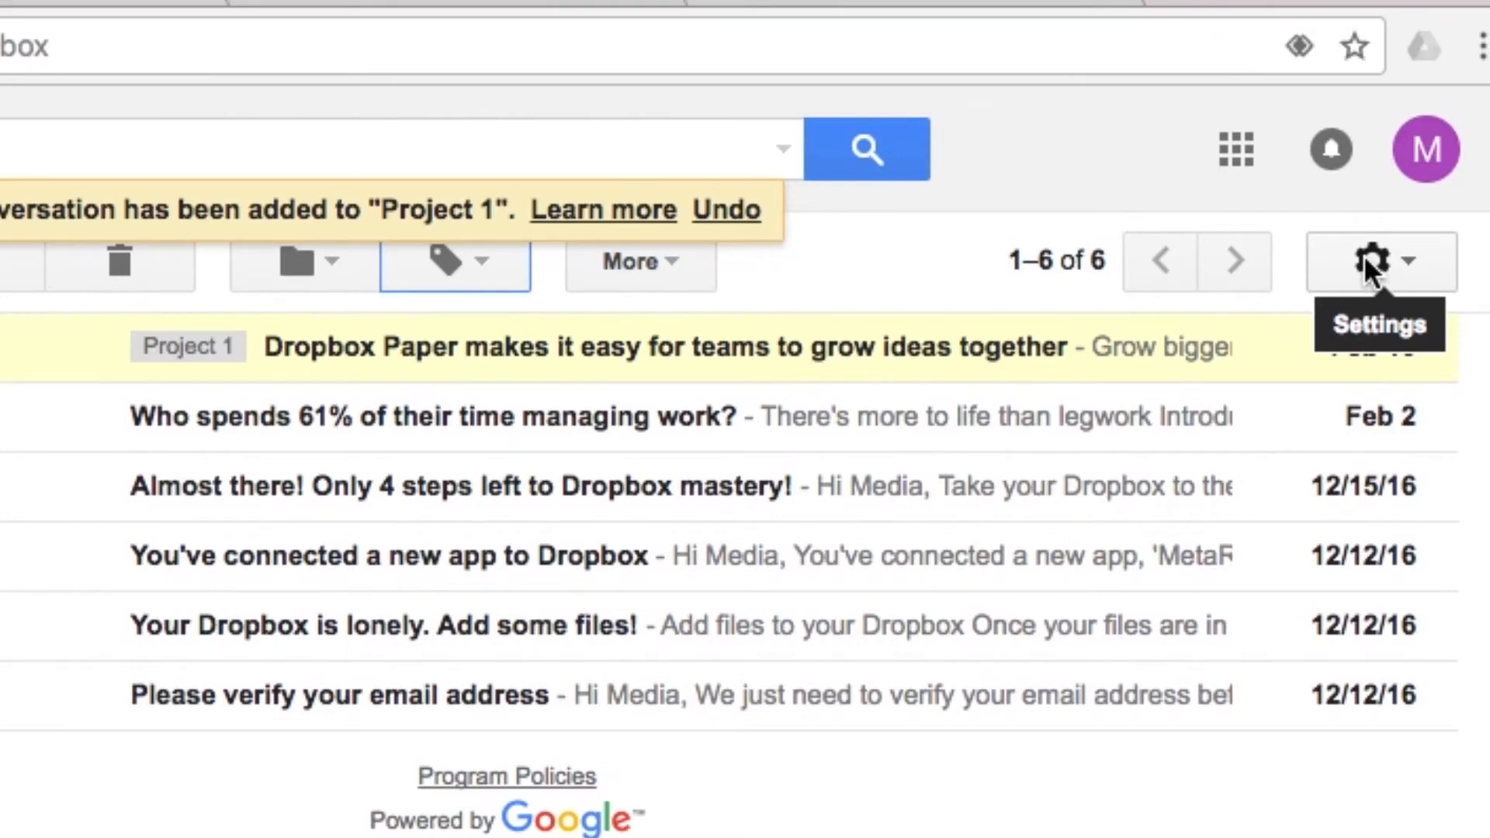
# Step: Try the Compact display density for the inbox and switch back to Comfortable
pyautogui.click(1366, 264)
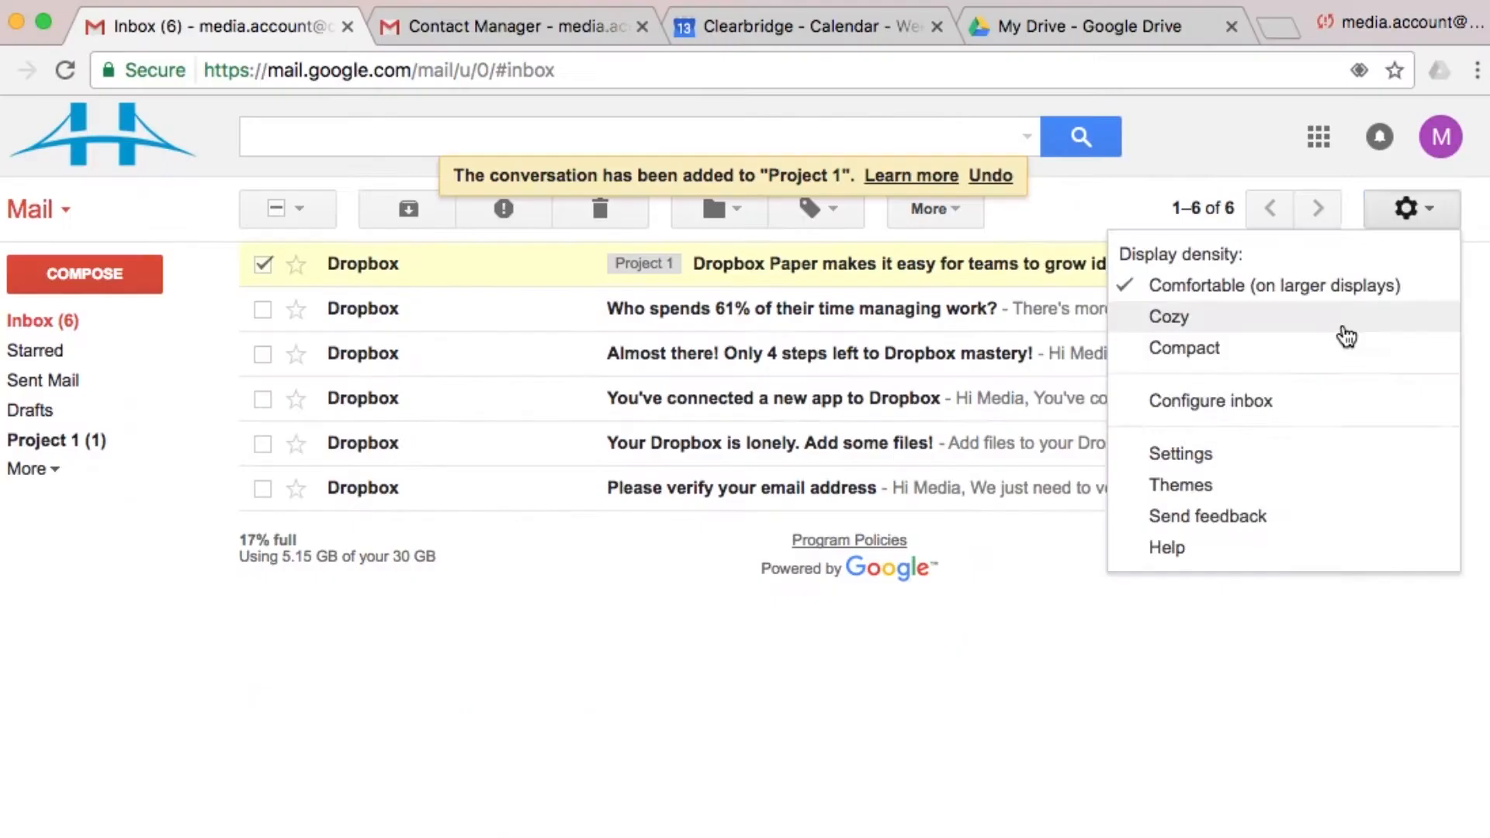
pyautogui.click(1280, 455)
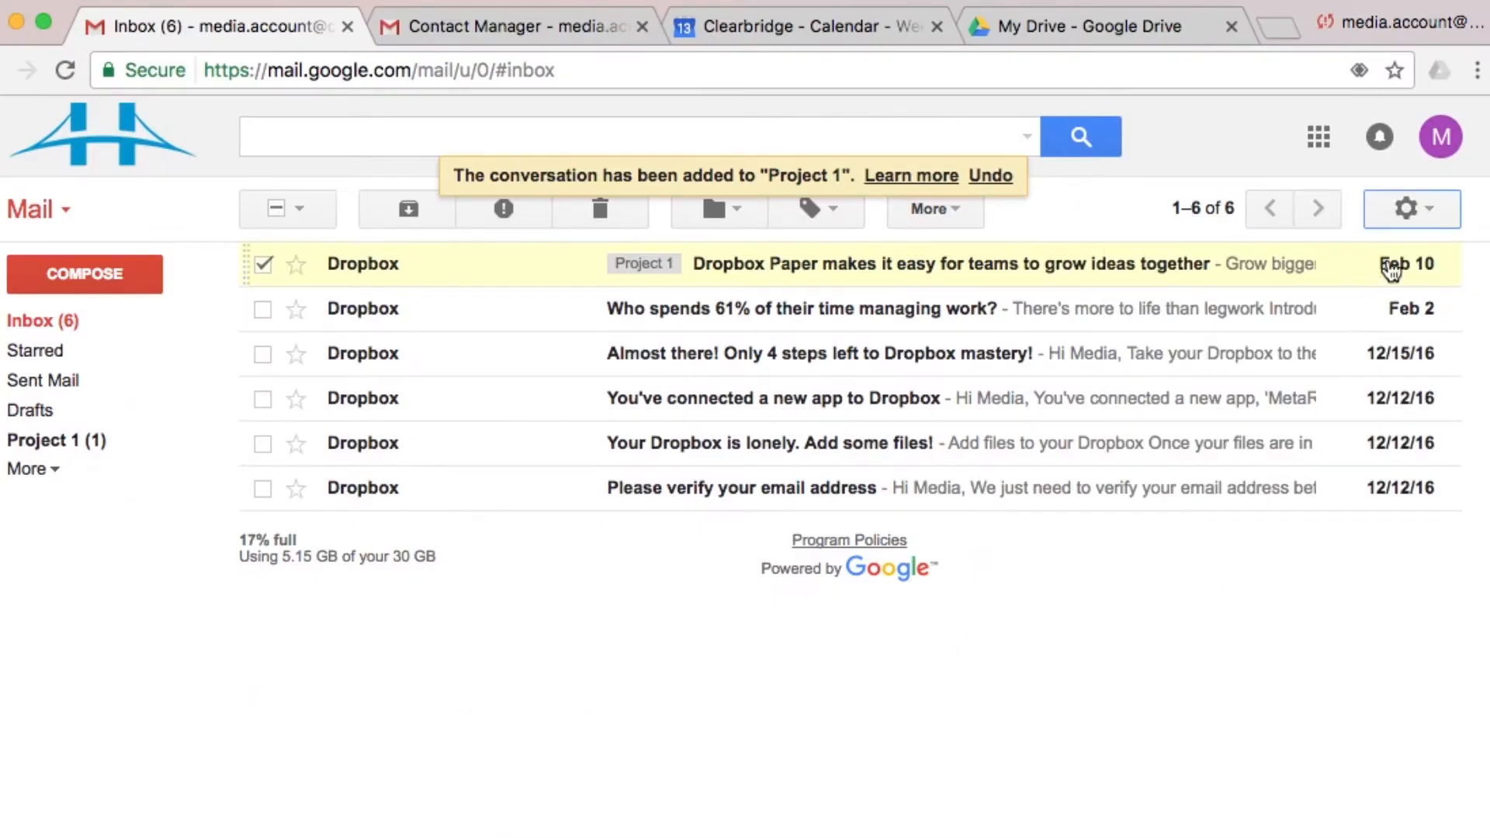
pyautogui.click(1413, 216)
pyautogui.click(1291, 352)
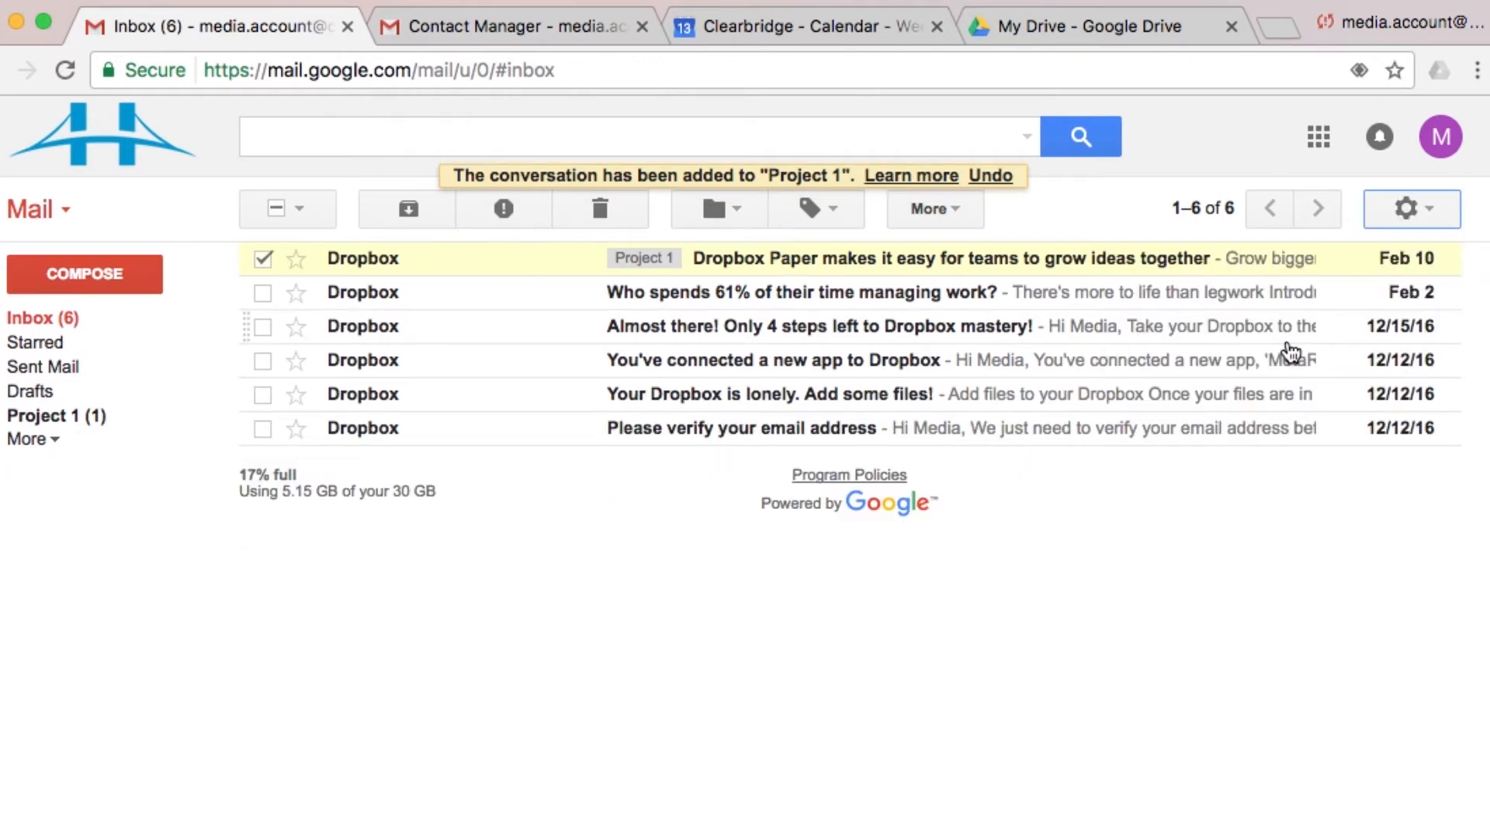
pyautogui.click(1411, 208)
pyautogui.click(1324, 278)
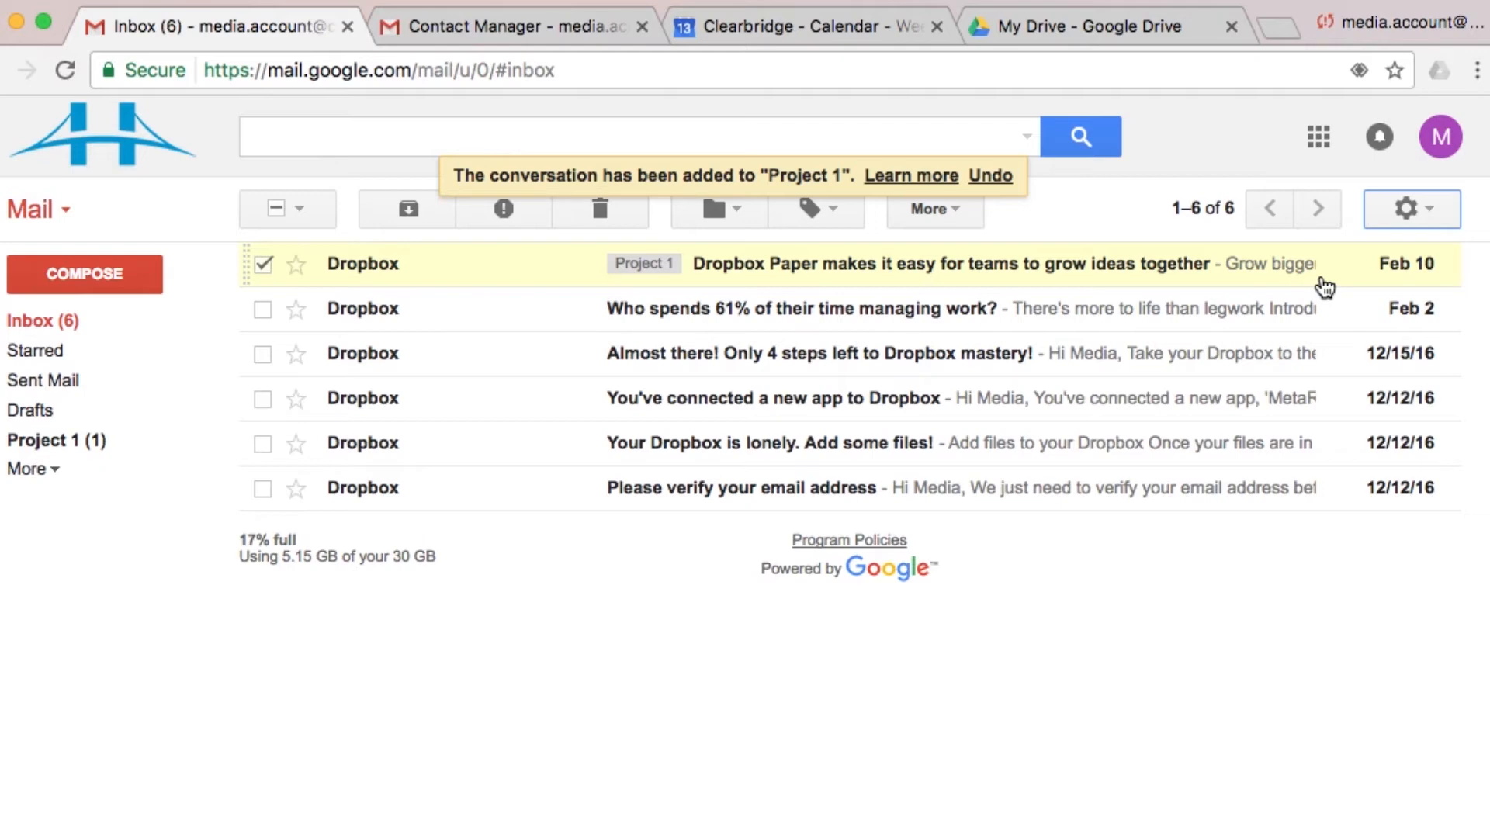
pyautogui.click(1393, 214)
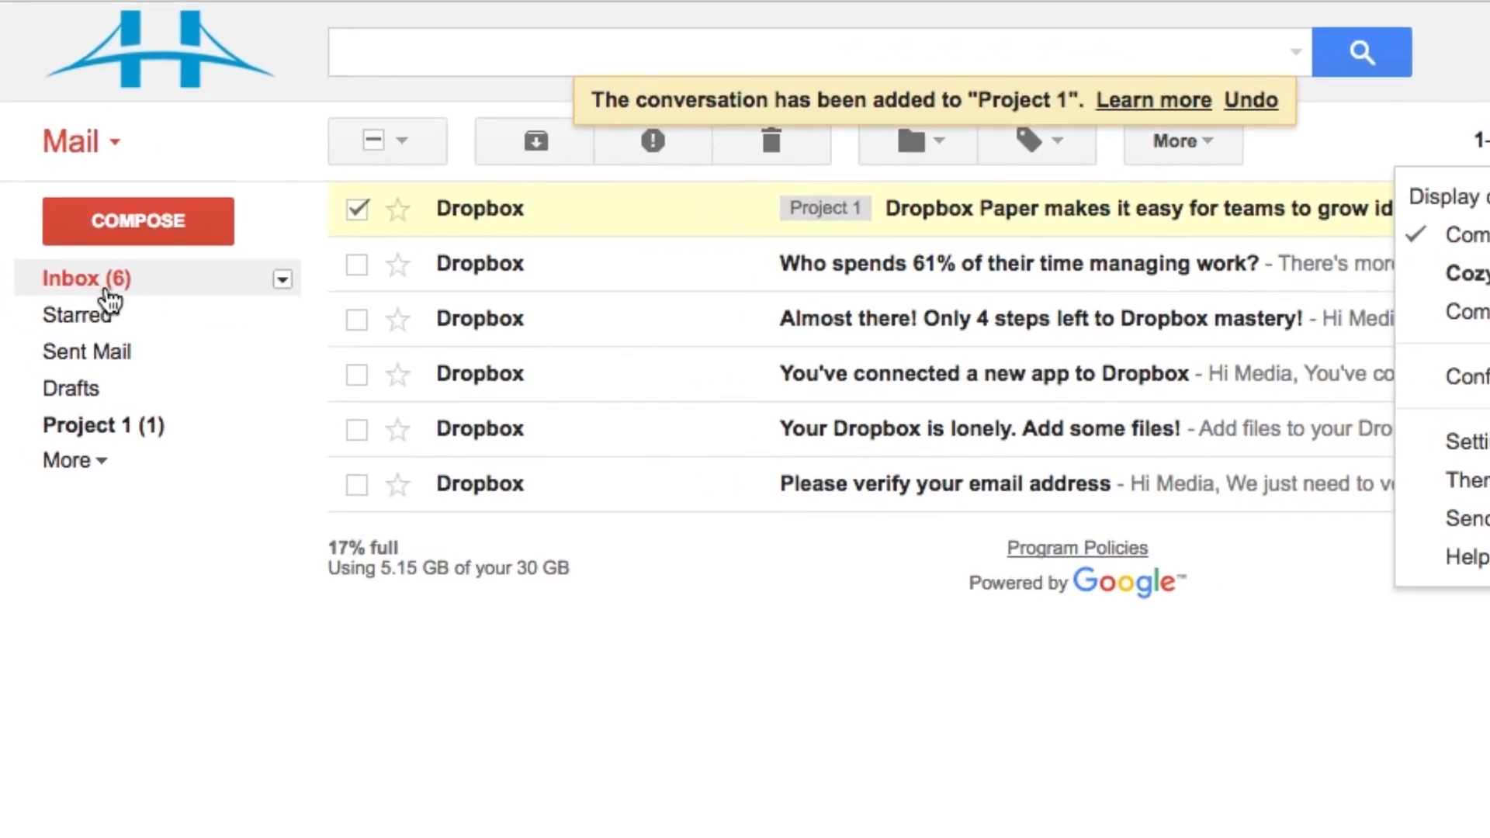
# Step: Try the Important first inbox type, collapsing and expanding its Important section, and the Unread first type
pyautogui.click(282, 281)
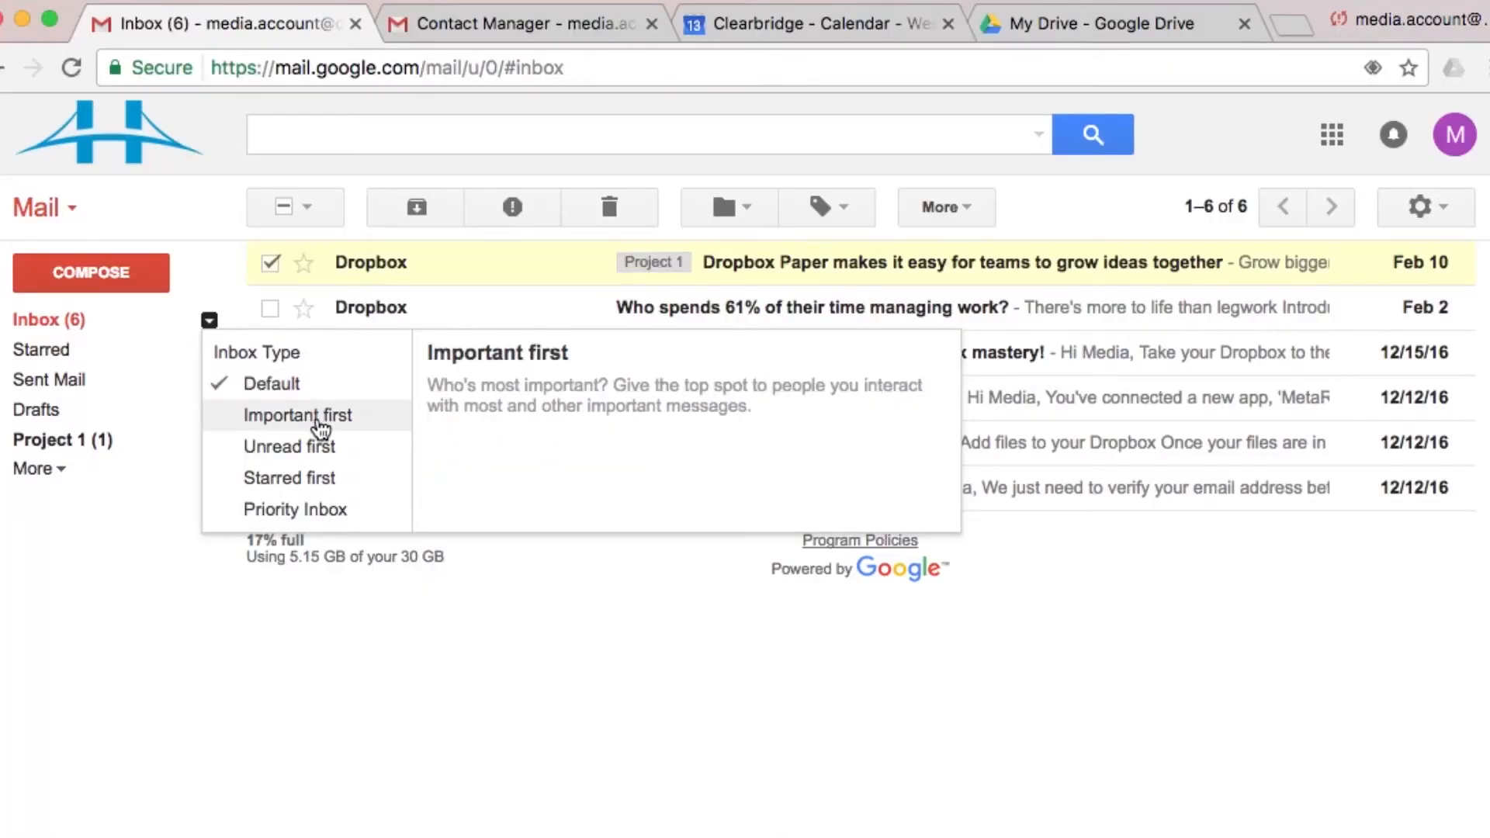
pyautogui.click(317, 426)
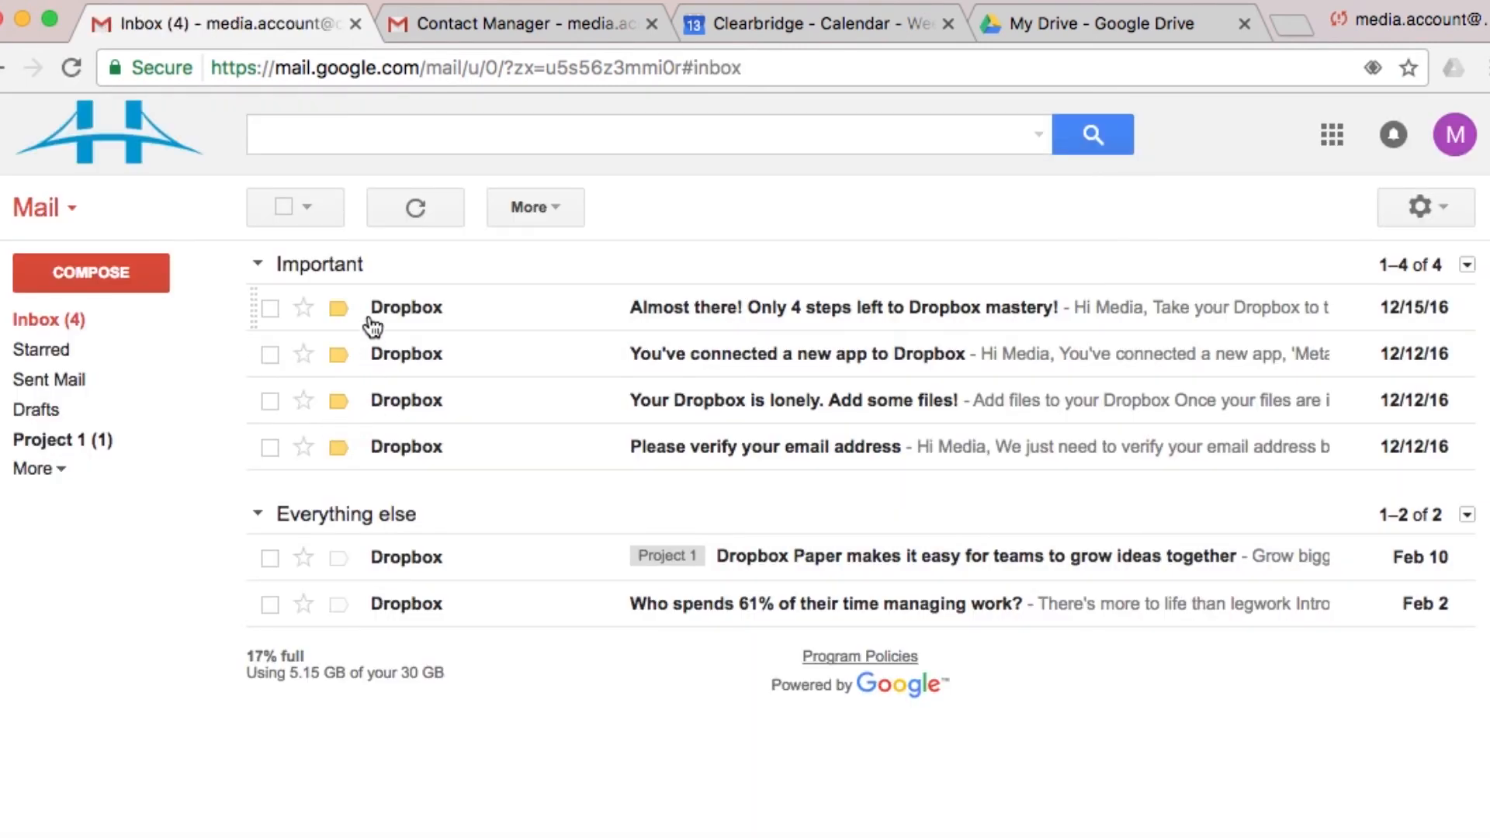
pyautogui.click(338, 271)
pyautogui.click(339, 270)
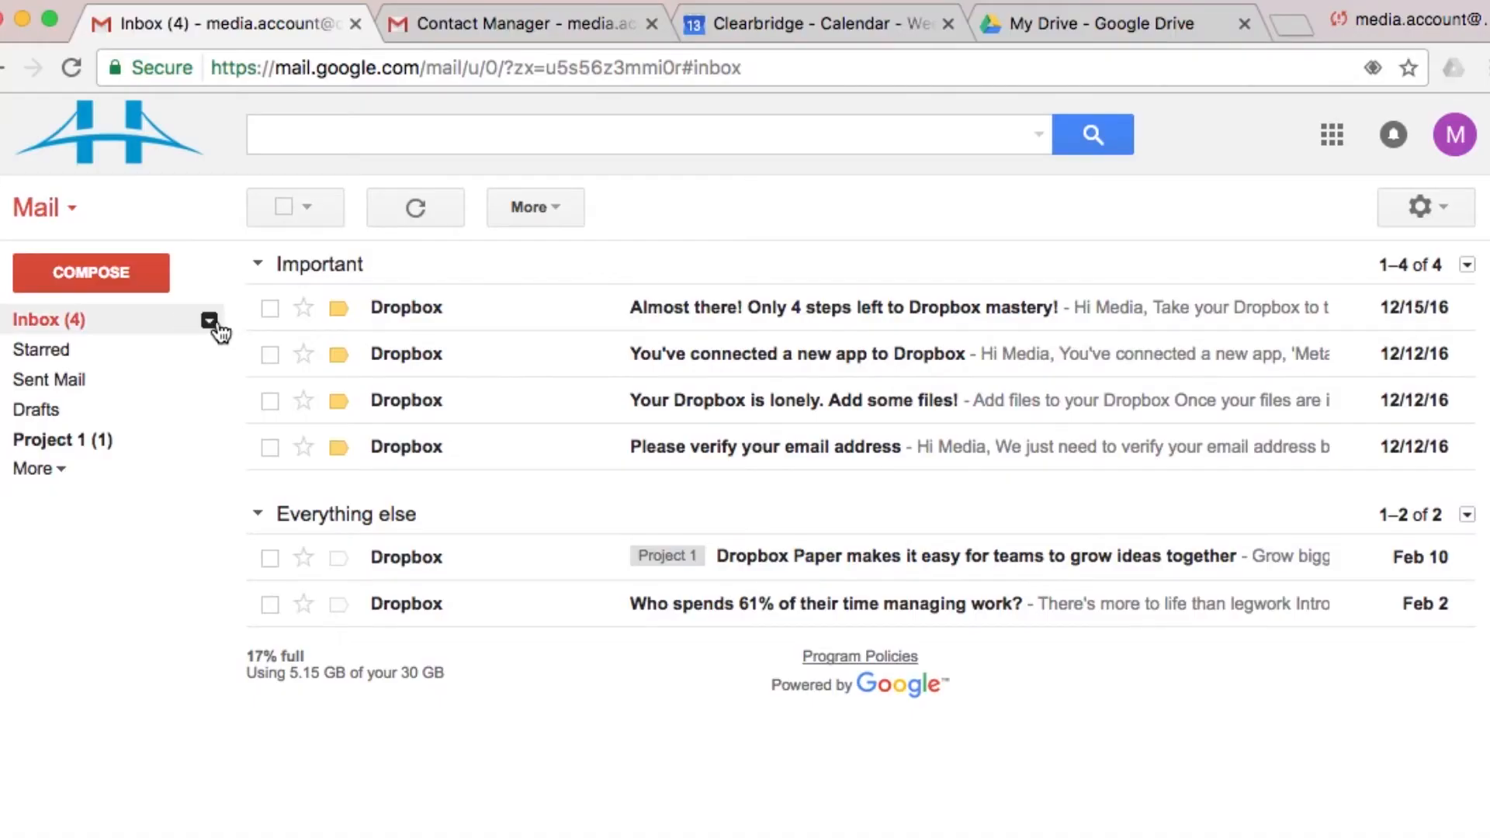
pyautogui.click(217, 325)
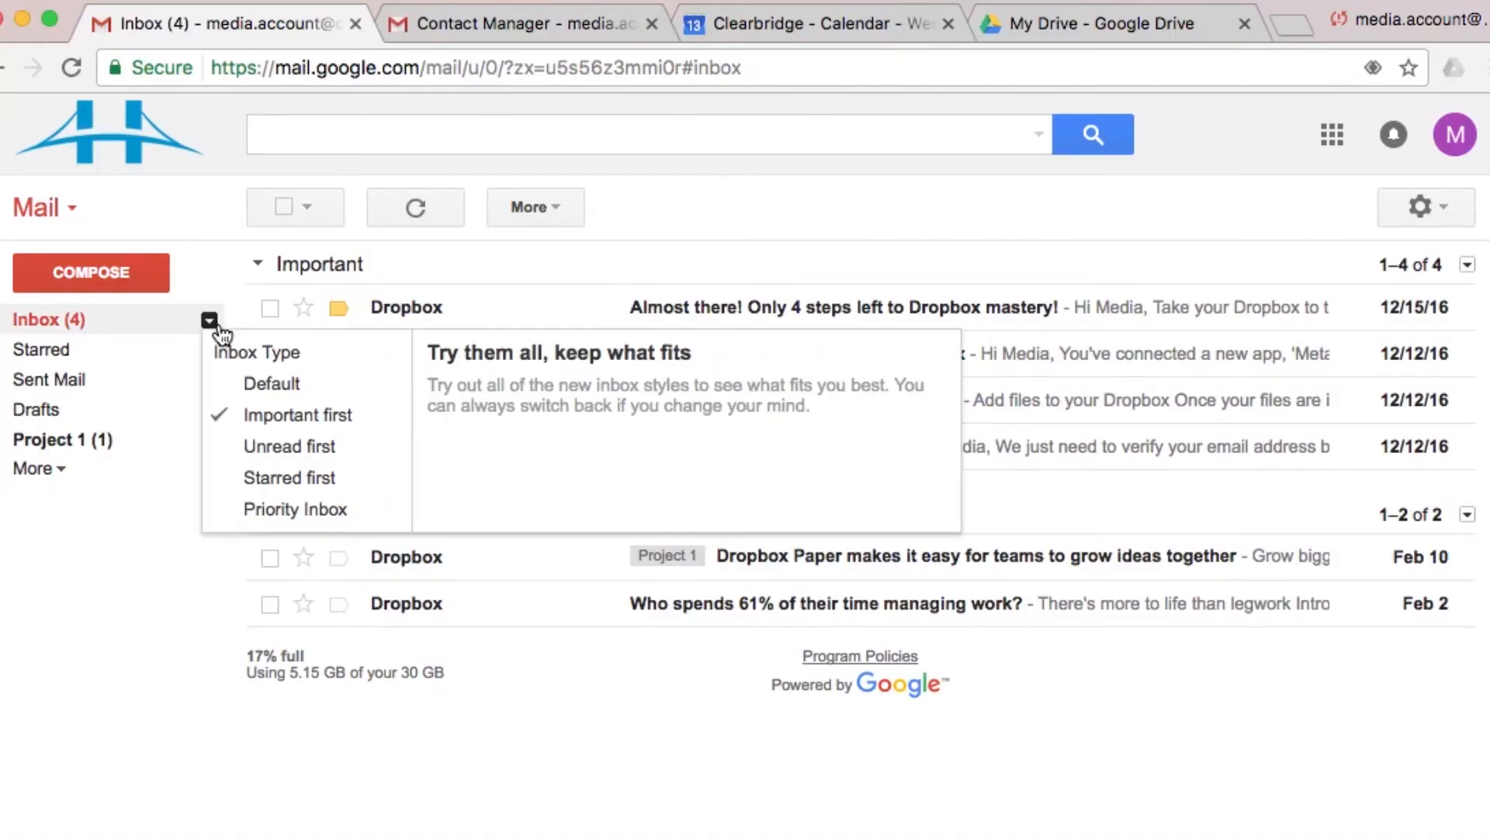
pyautogui.click(271, 444)
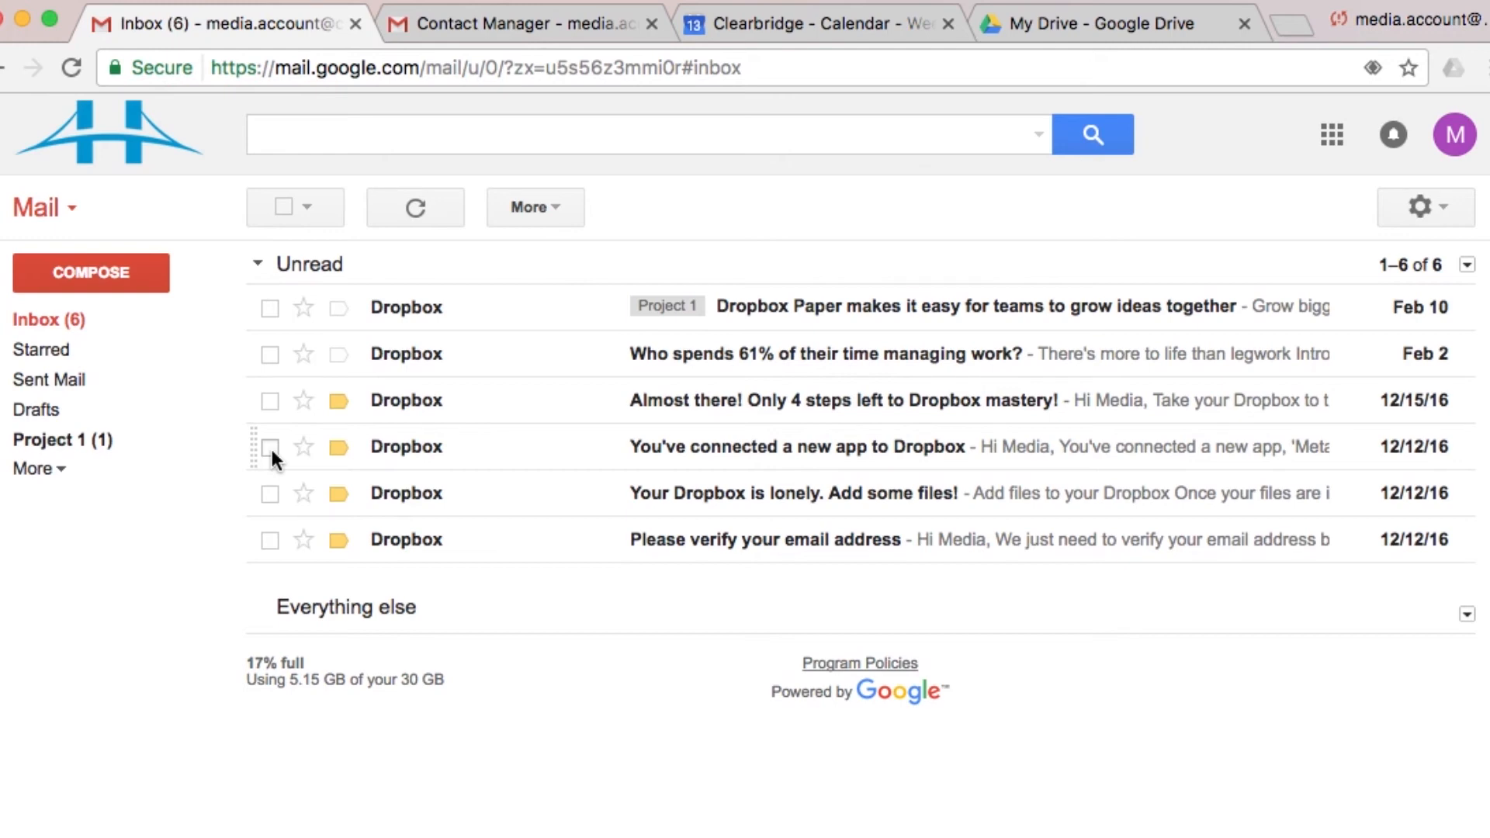
# Step: Set the inbox type to Starred first and star "Who spends 61% of their time managing work?", refreshing the list
pyautogui.click(207, 322)
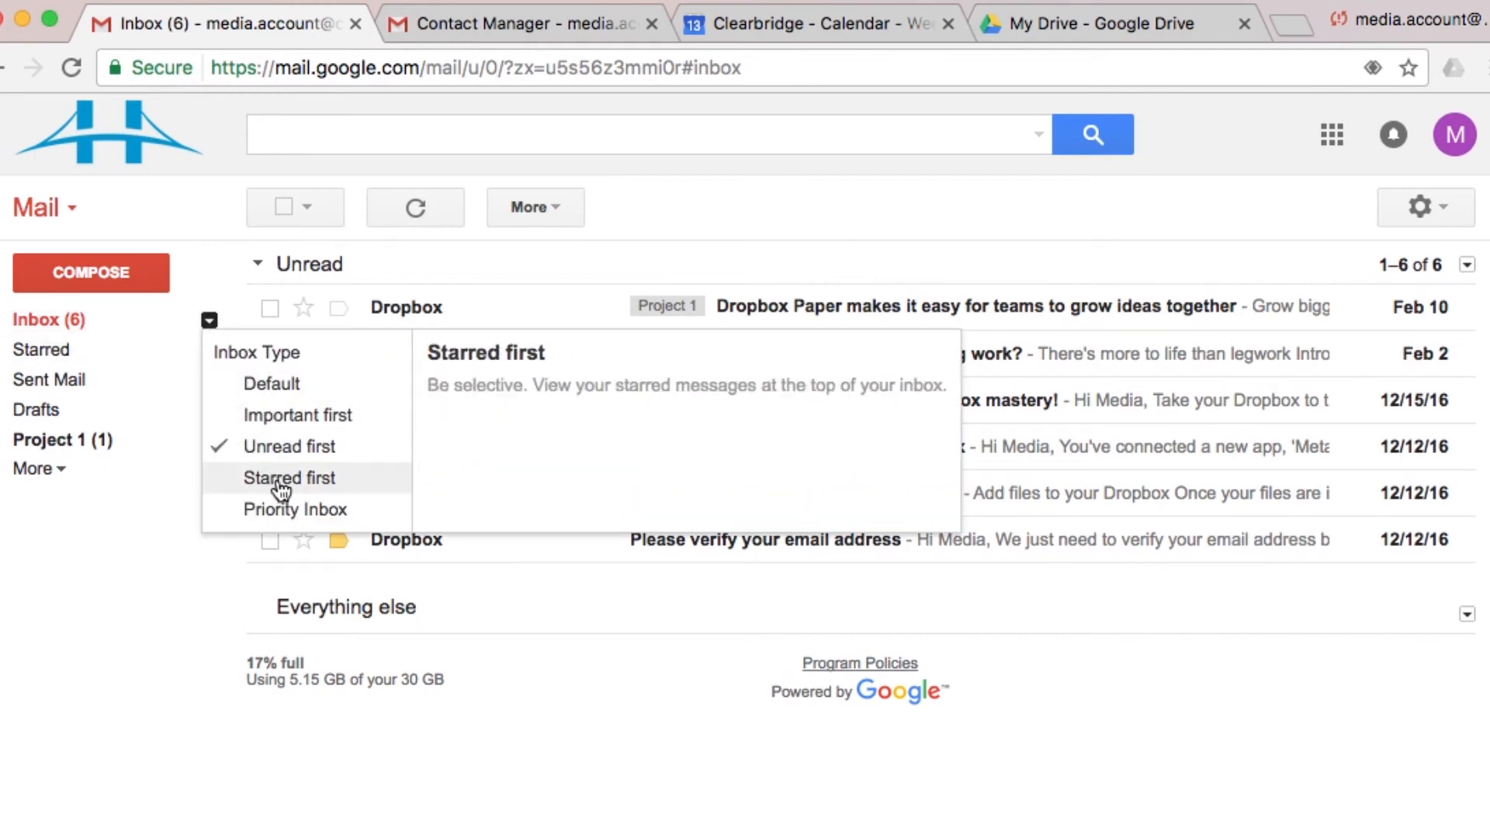
pyautogui.click(291, 481)
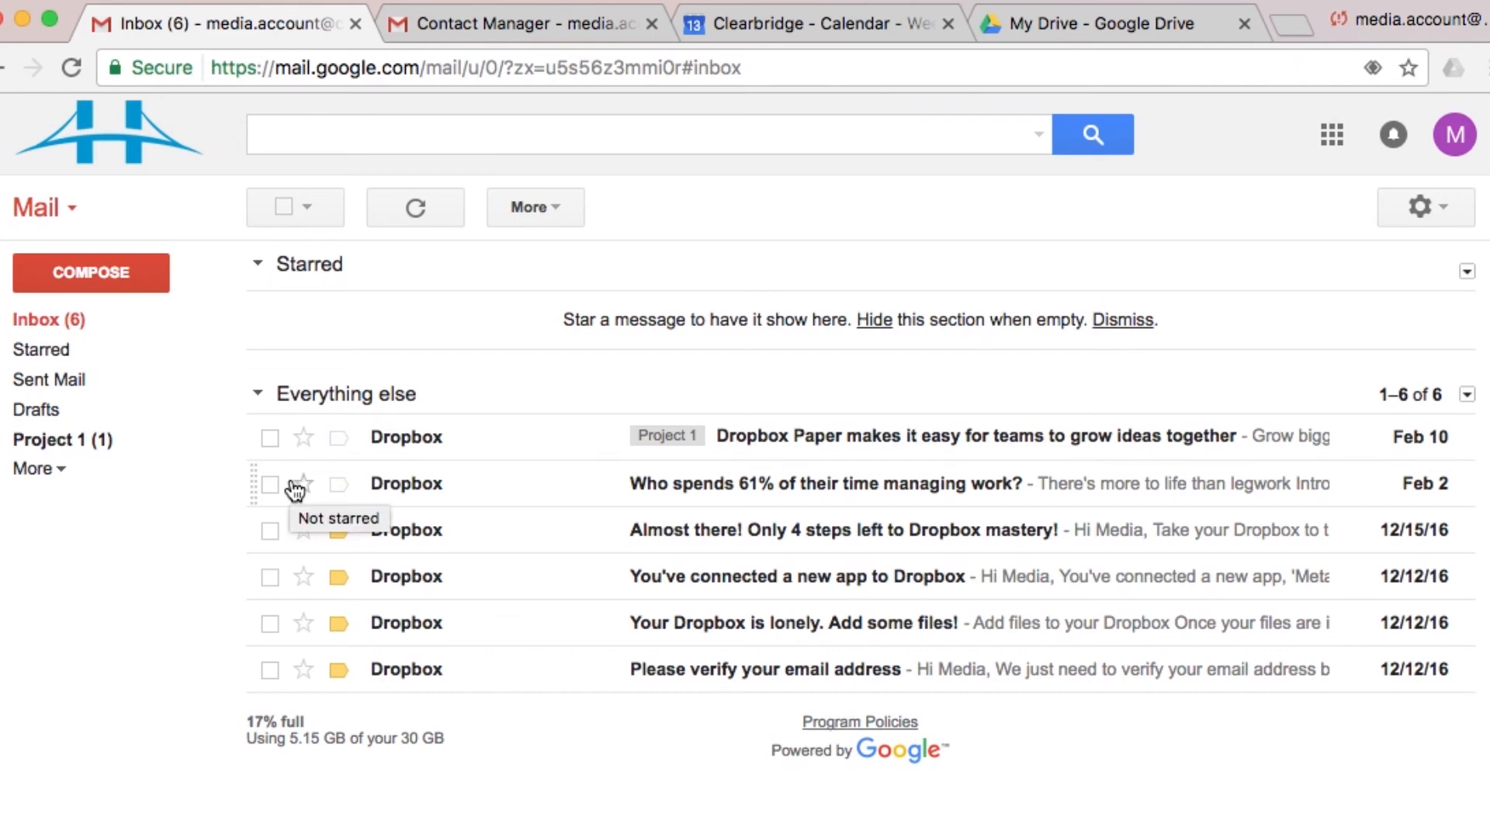
pyautogui.click(296, 487)
pyautogui.click(415, 207)
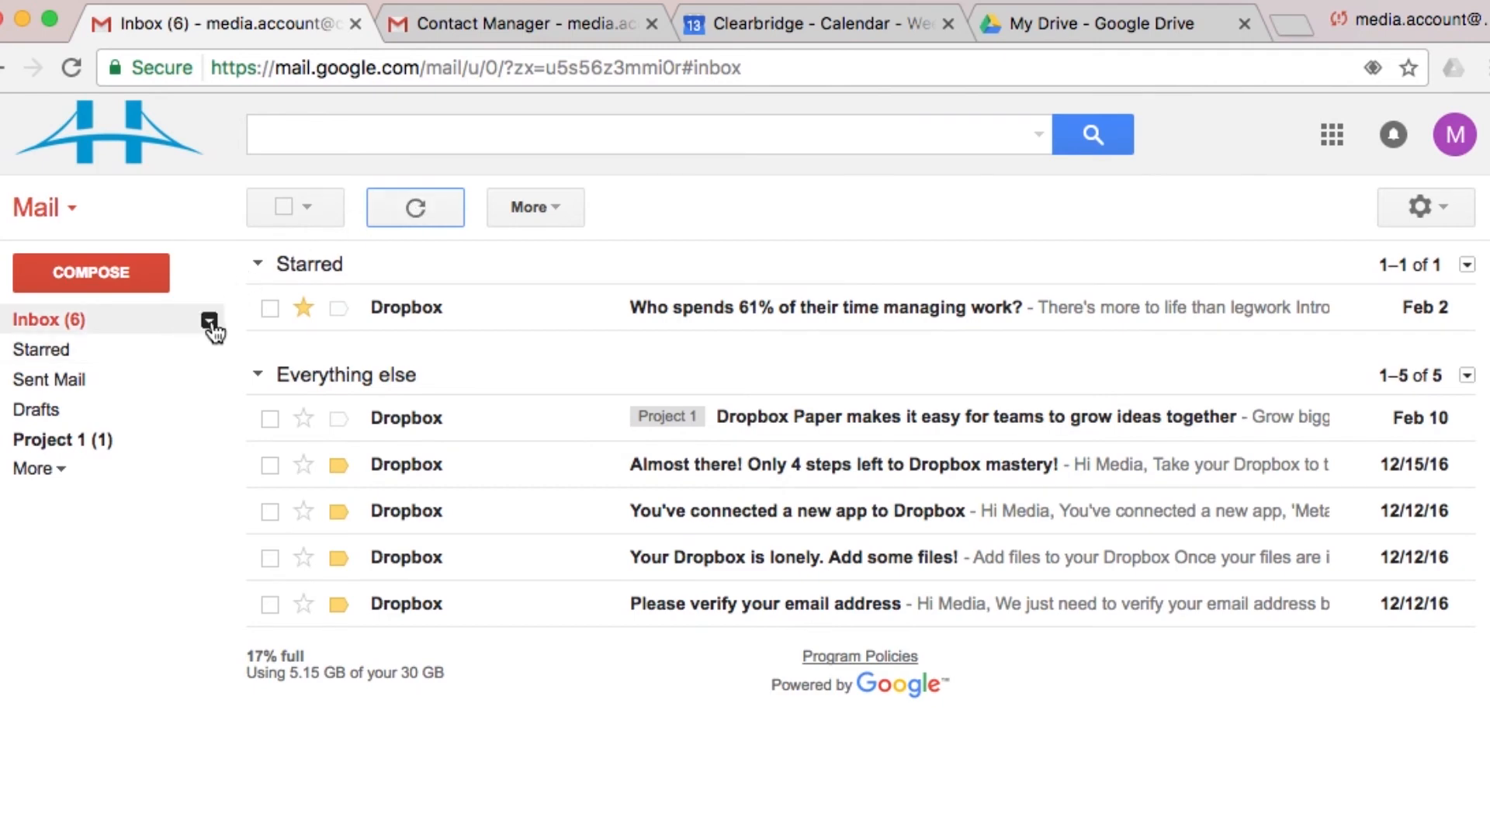
# Step: Switch to Priority Inbox and collapse its Important and unread, Starred, and Everything else sections
pyautogui.click(209, 320)
pyautogui.click(288, 509)
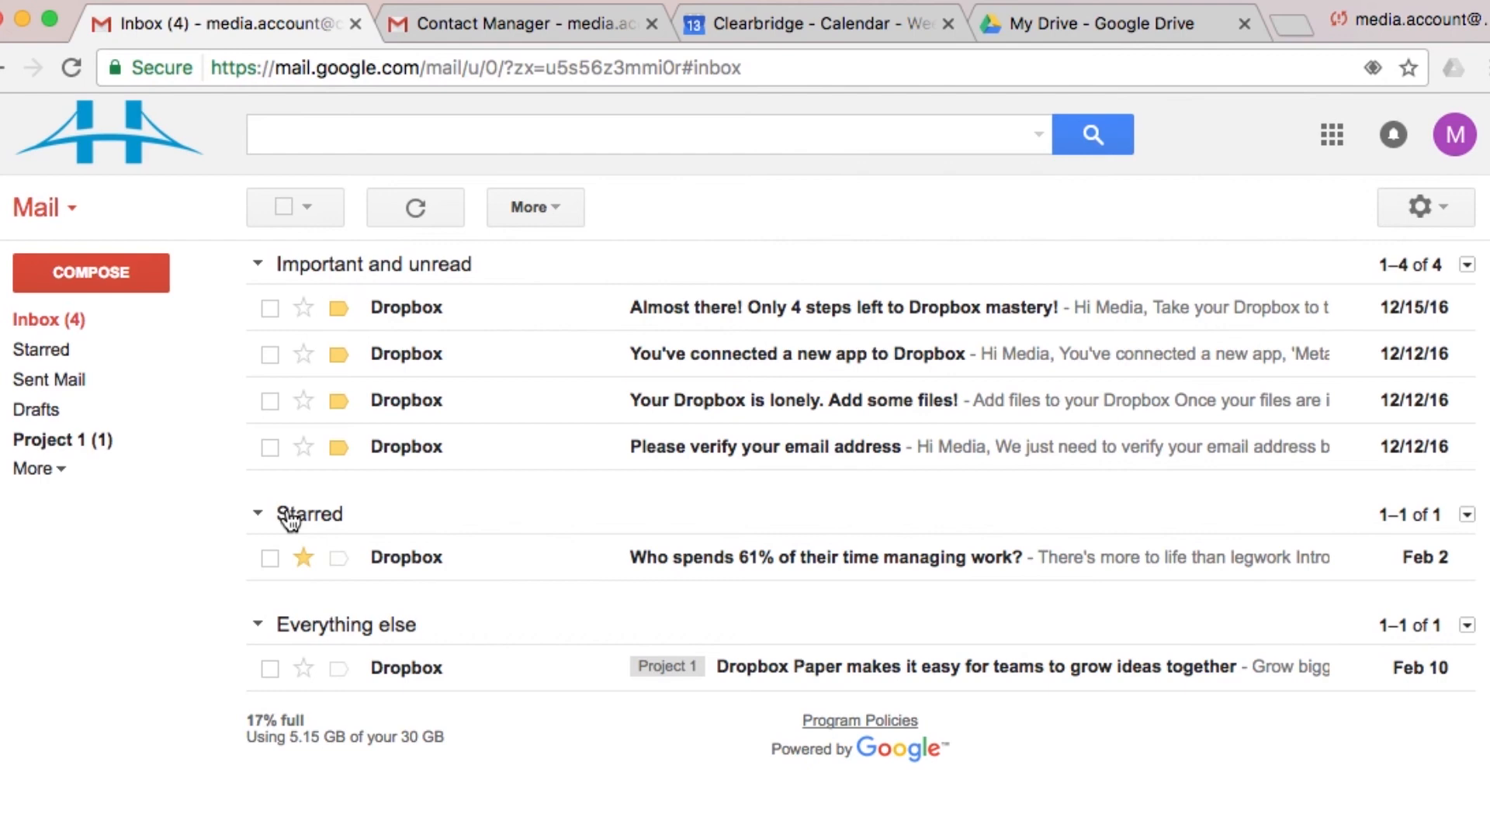
pyautogui.click(289, 516)
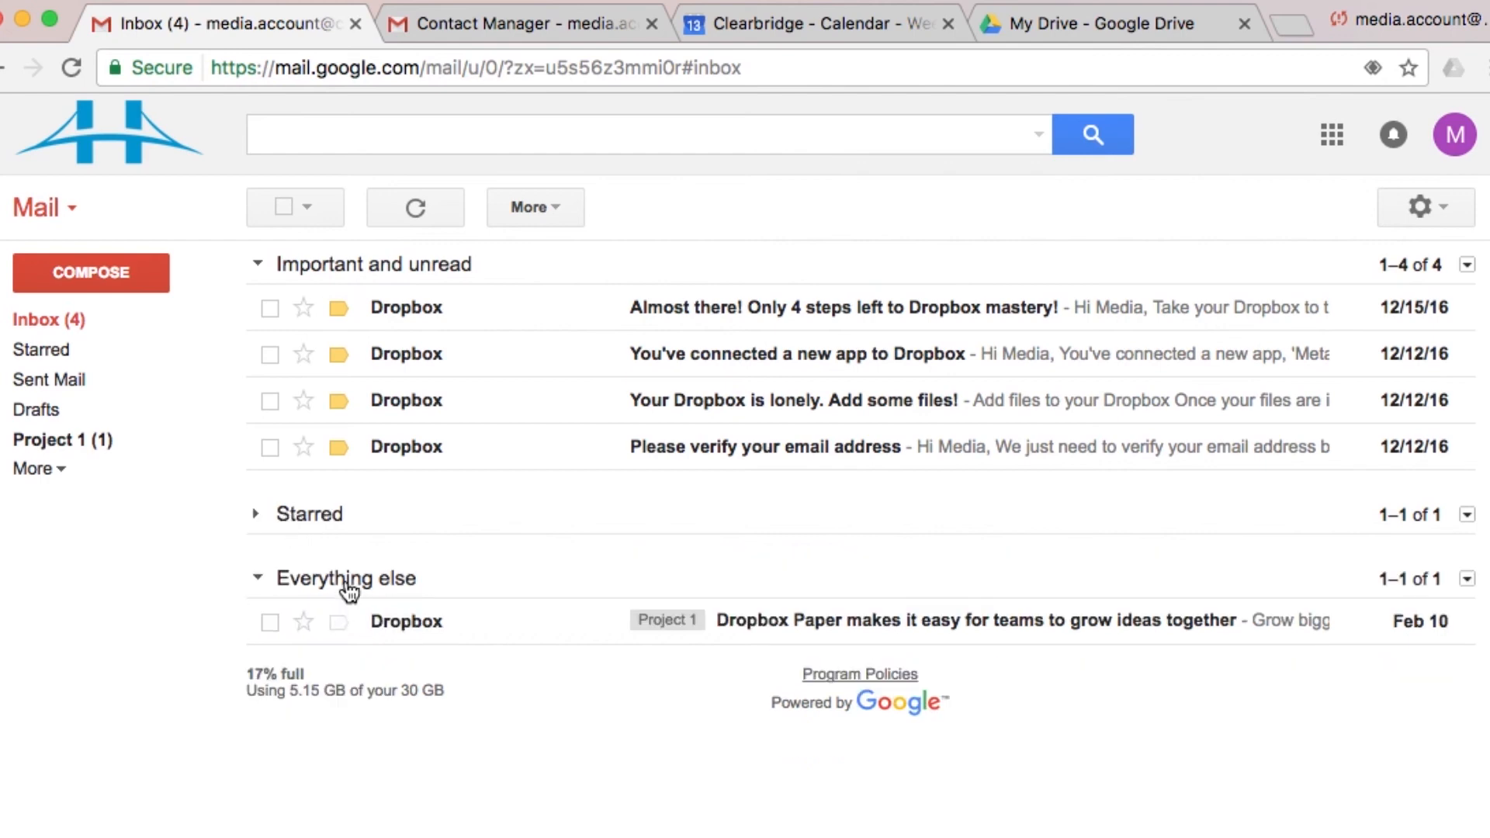
pyautogui.click(346, 584)
pyautogui.click(348, 274)
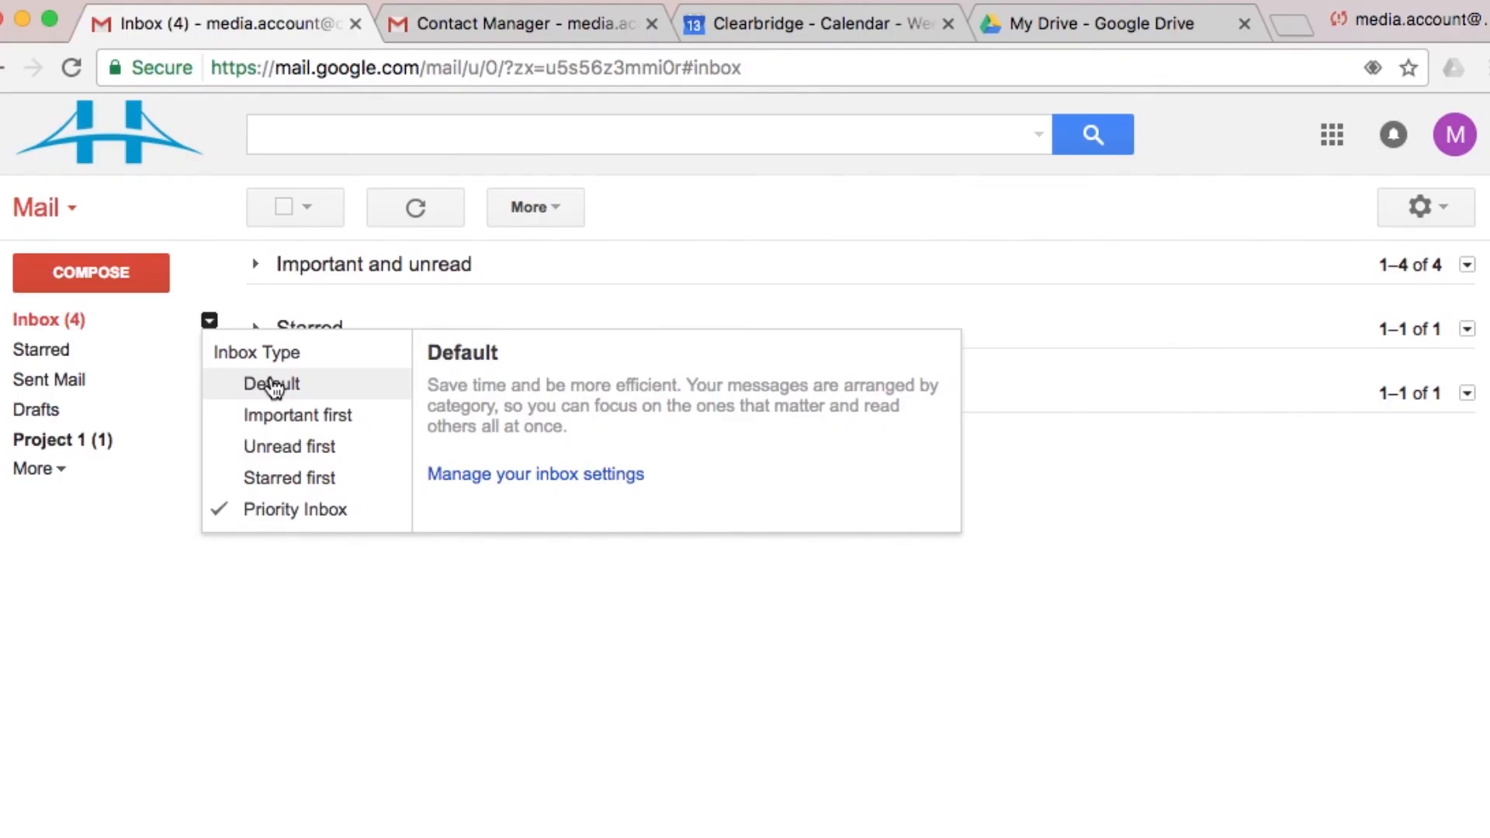
# Step: Set the inbox type back to Default and open the settings options
pyautogui.click(272, 382)
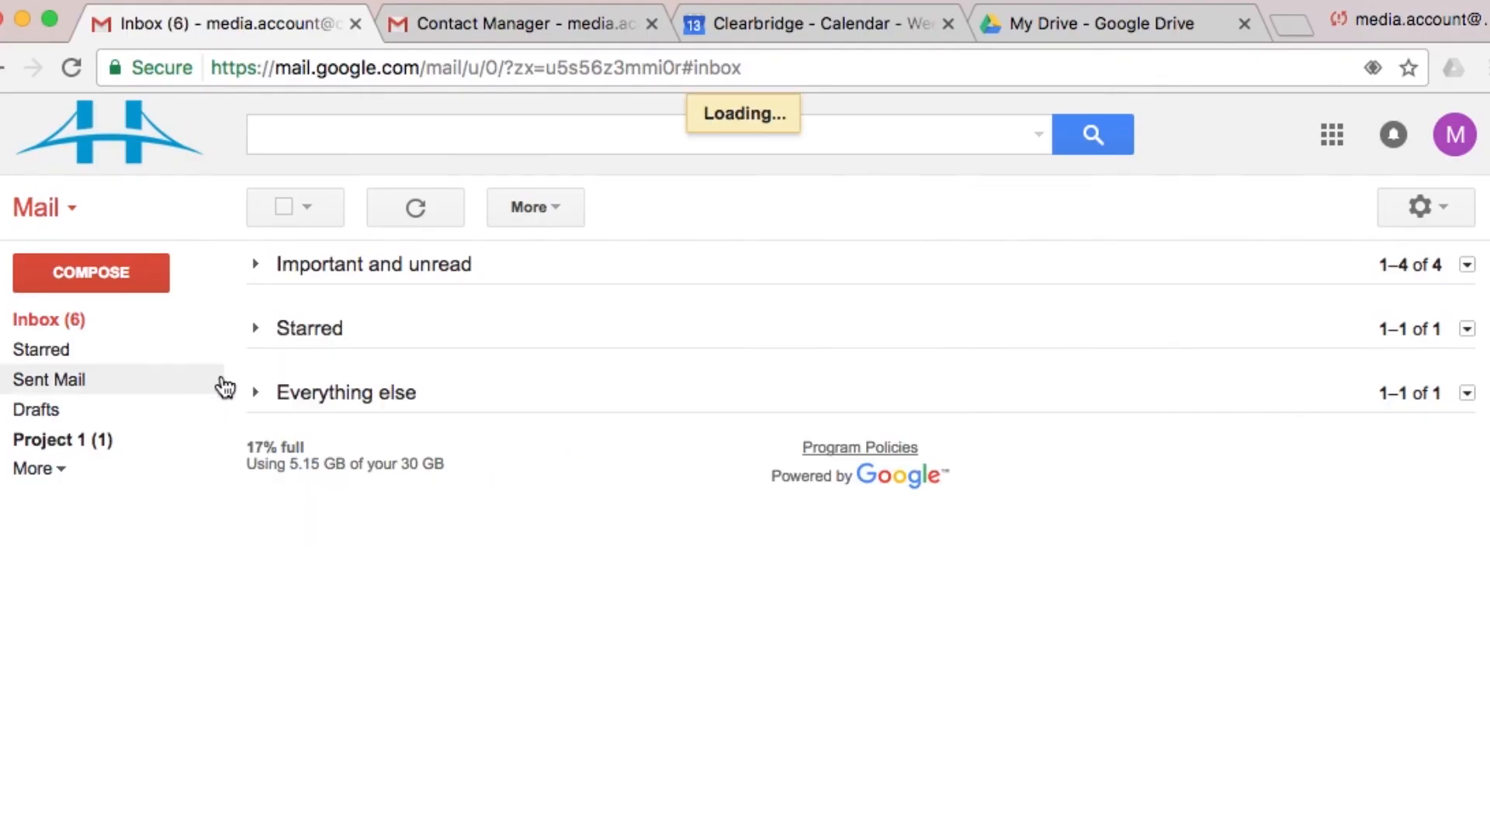
pyautogui.click(1447, 204)
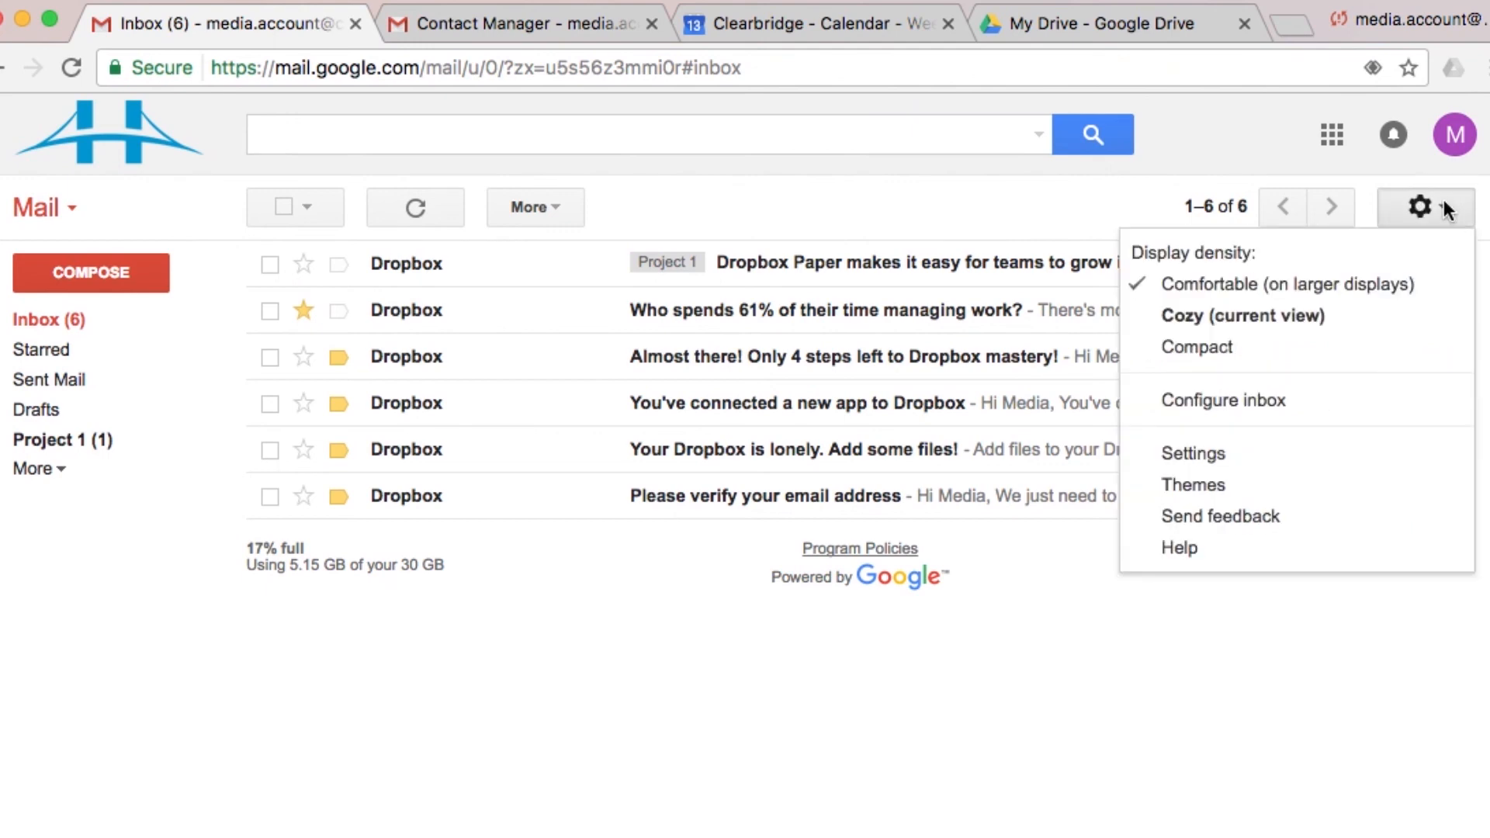